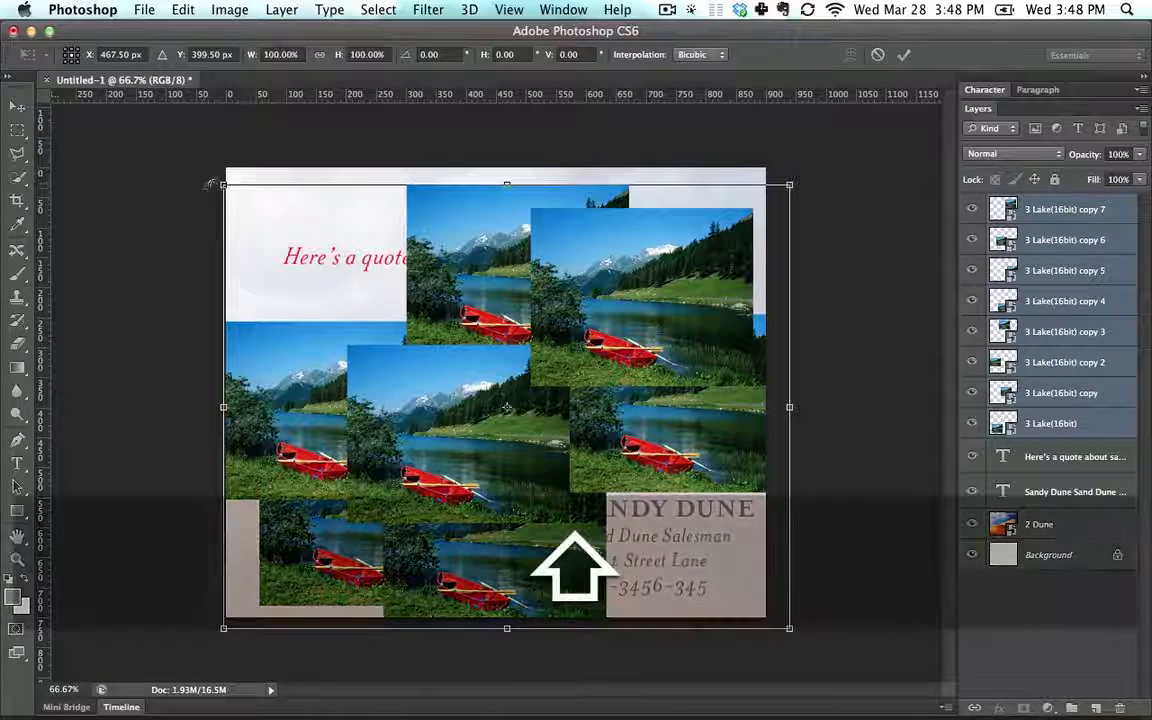
# Scale the eight selected lake photo layers together to about 66% and place the group near the middle of the canvas.
pyautogui.moveTo(223, 185); pyautogui.dragTo(412, 342)
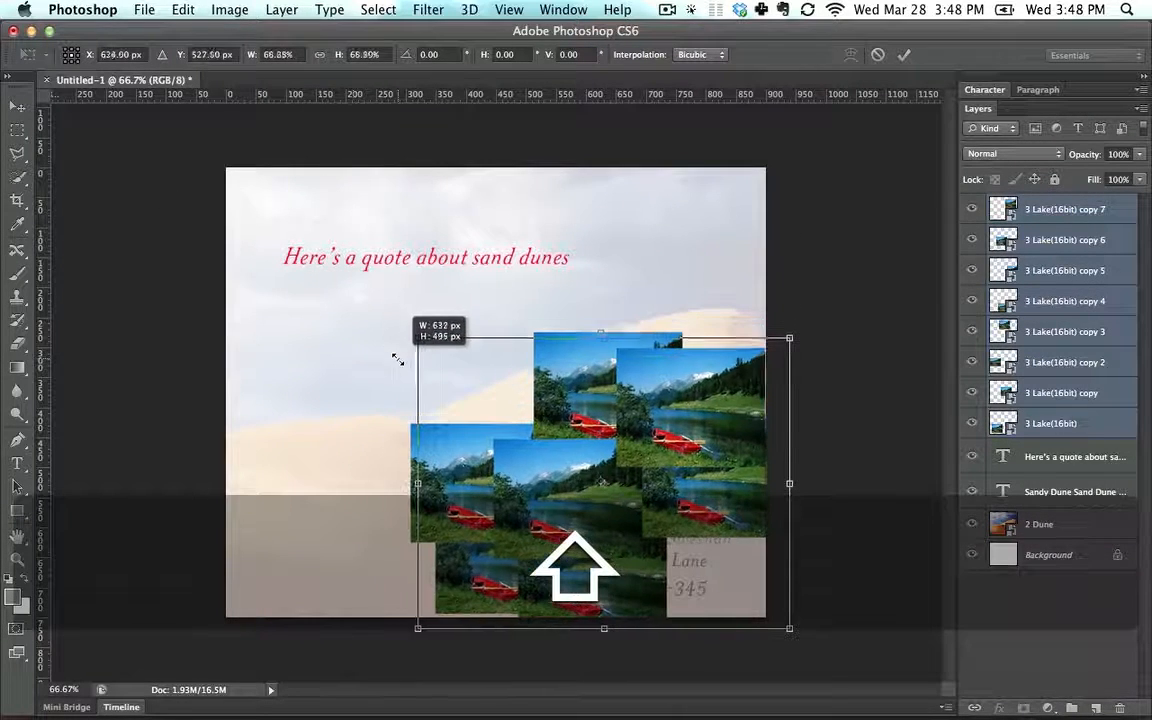
pyautogui.moveTo(580, 414); pyautogui.dragTo(417, 322)
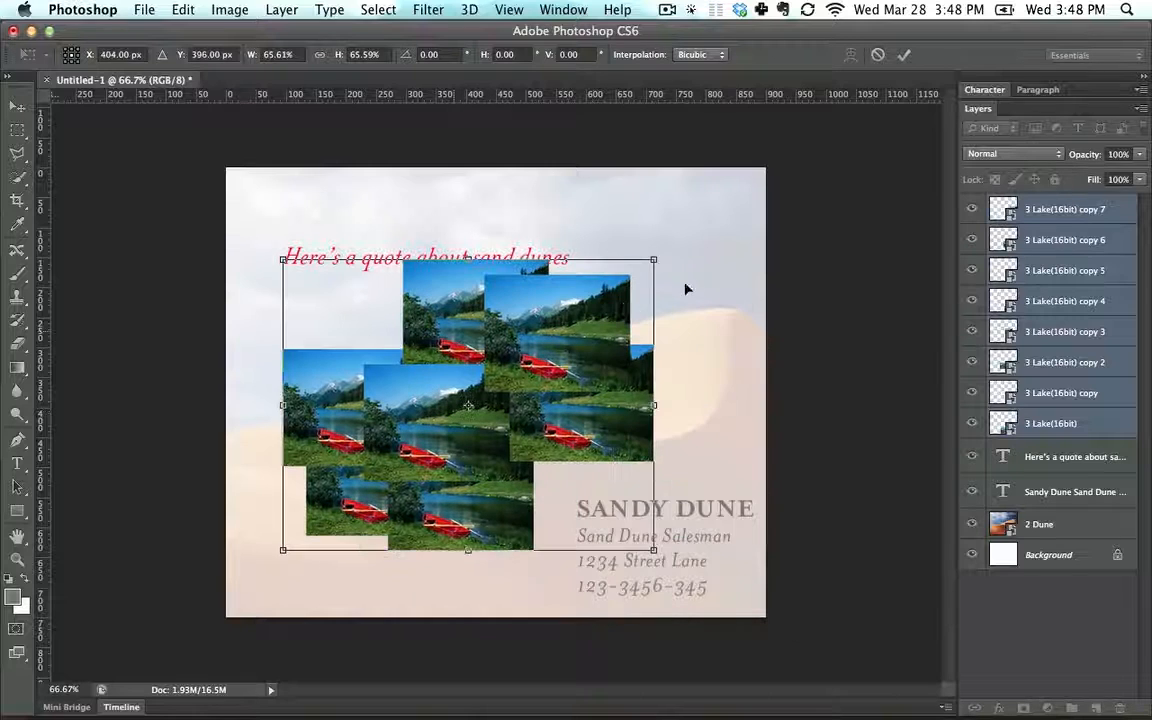
pyautogui.moveTo(655, 261); pyautogui.dragTo(555, 358)
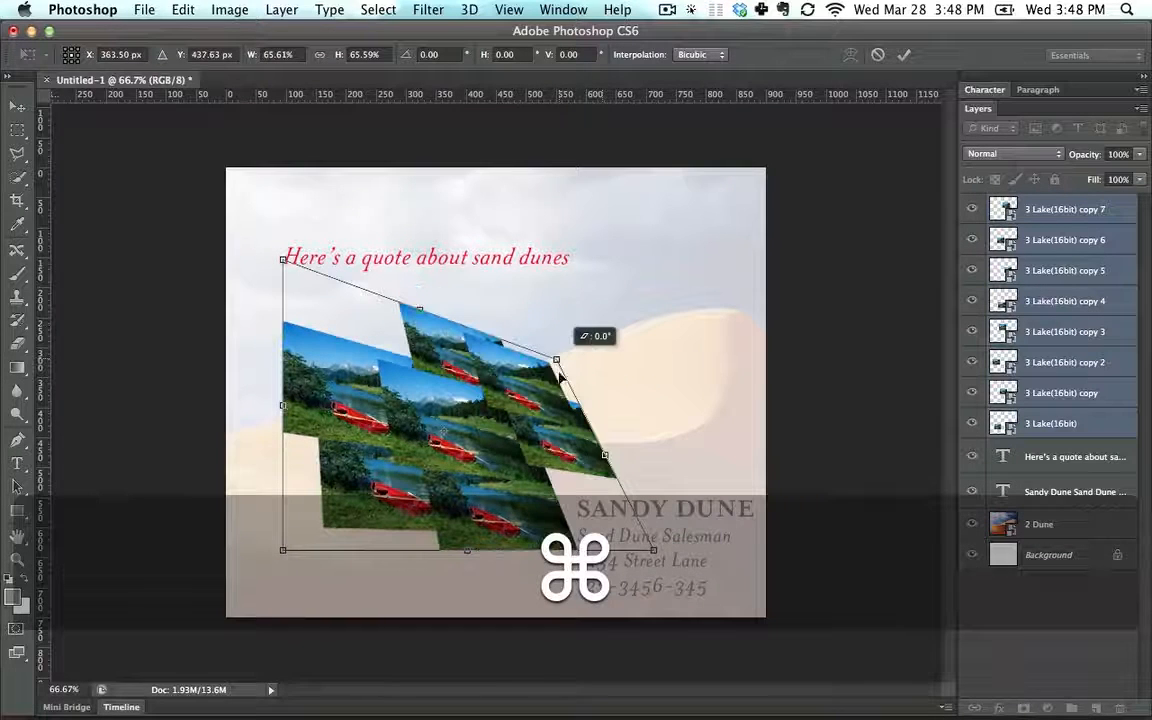
pyautogui.press('super+z')
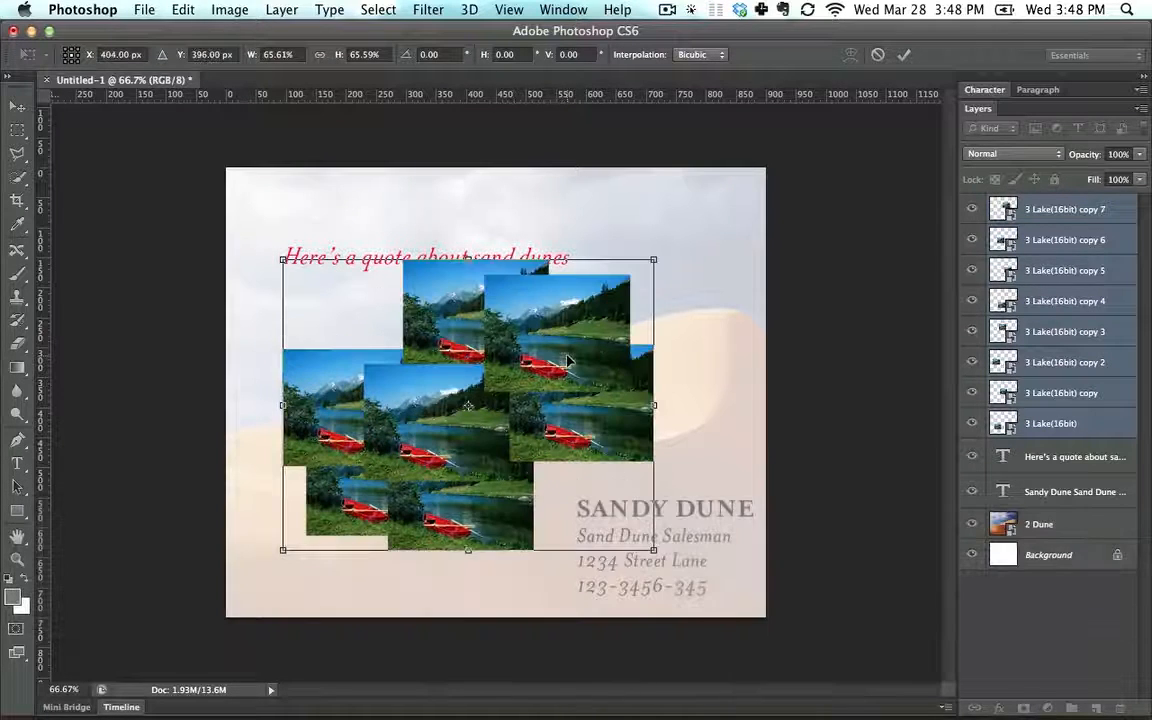
pyautogui.press('Return')
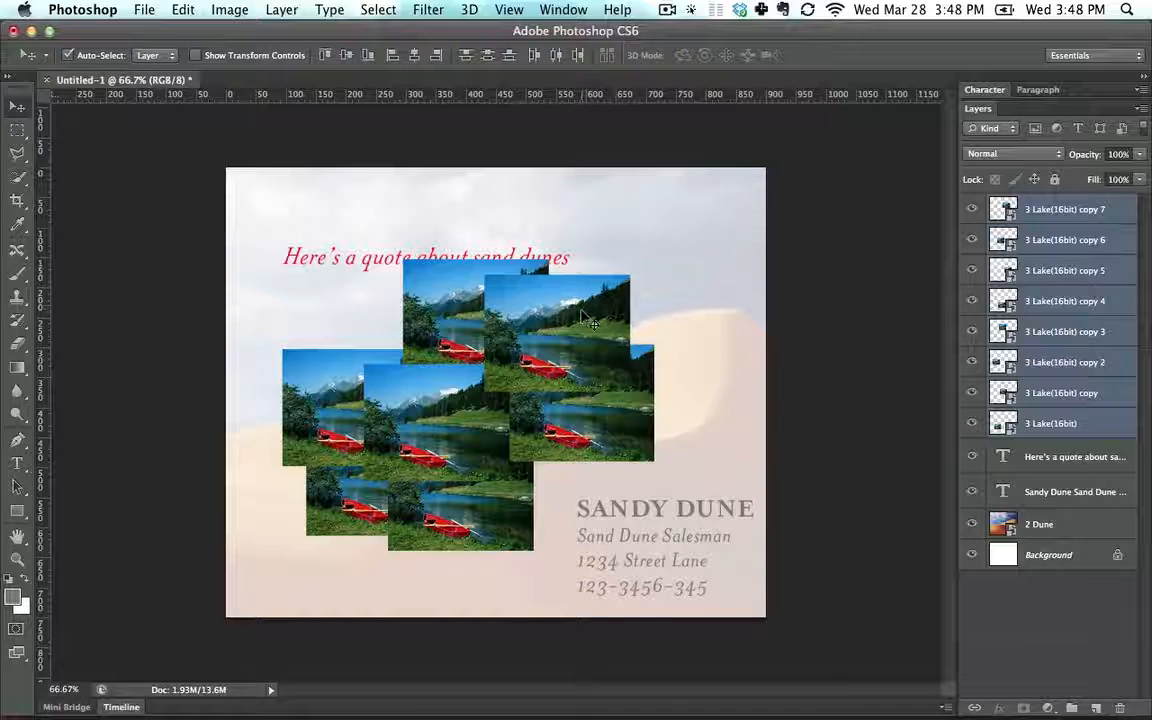
pyautogui.moveTo(582, 312)
pyautogui.mouseDown()
pyautogui.moveTo(612, 272)
pyautogui.moveTo(573, 309)
pyautogui.mouseUp()
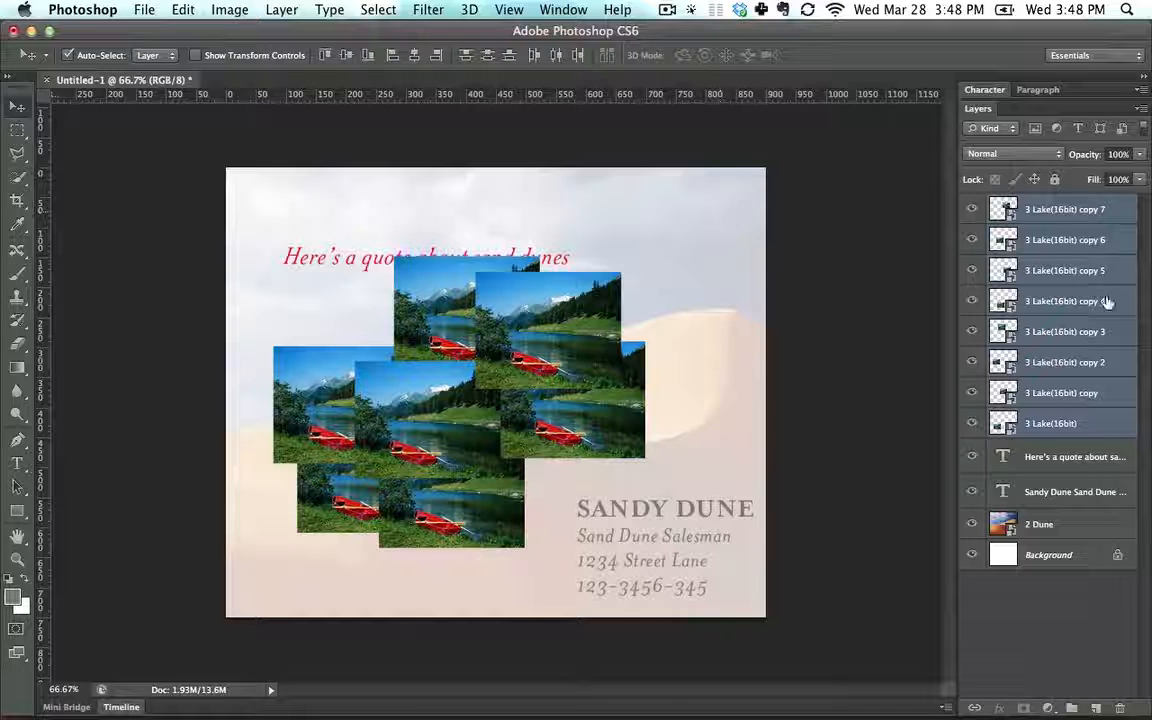
# Deselect the group and spread the eight lake photos individually into a rough grid of three rows, leaving the bottom-right spot empty.
pyautogui.click(686, 230)
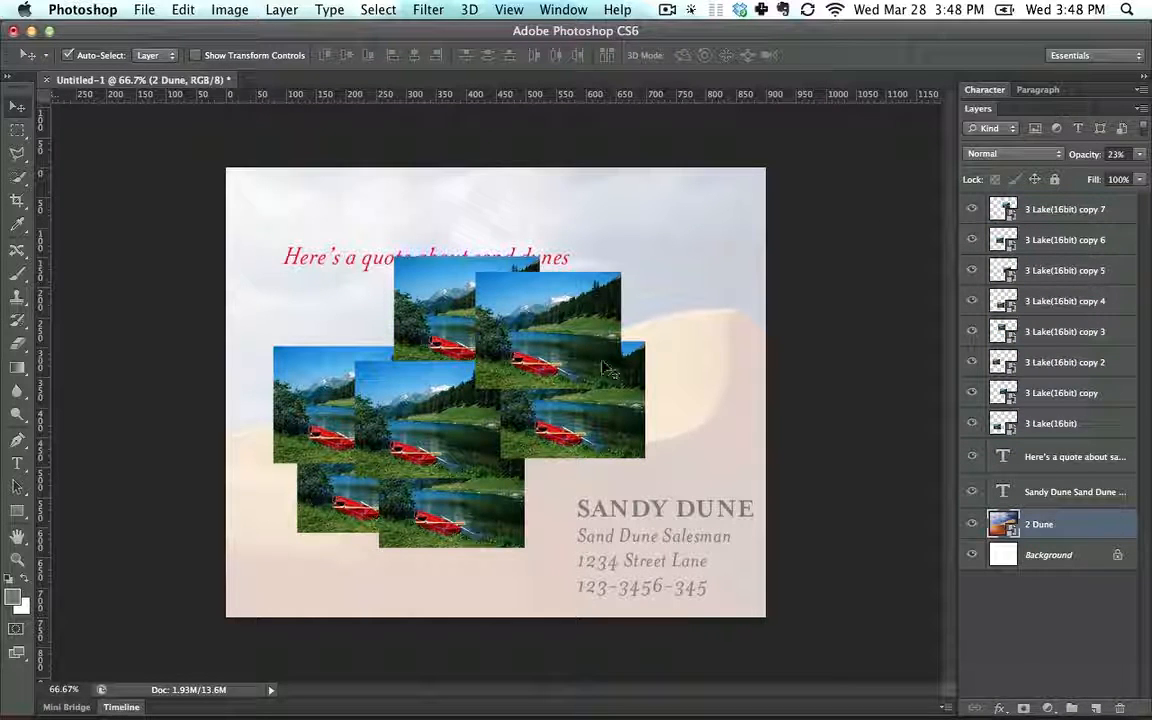
pyautogui.moveTo(562, 335); pyautogui.dragTo(681, 261)
pyautogui.moveTo(489, 311); pyautogui.dragTo(527, 258)
pyautogui.moveTo(482, 340); pyautogui.dragTo(331, 228)
pyautogui.moveTo(624, 384); pyautogui.dragTo(716, 362)
pyautogui.moveTo(483, 415); pyautogui.dragTo(557, 381)
pyautogui.moveTo(330, 360); pyautogui.dragTo(304, 343)
pyautogui.moveTo(332, 498); pyautogui.dragTo(298, 543)
pyautogui.moveTo(489, 543); pyautogui.dragTo(461, 557)
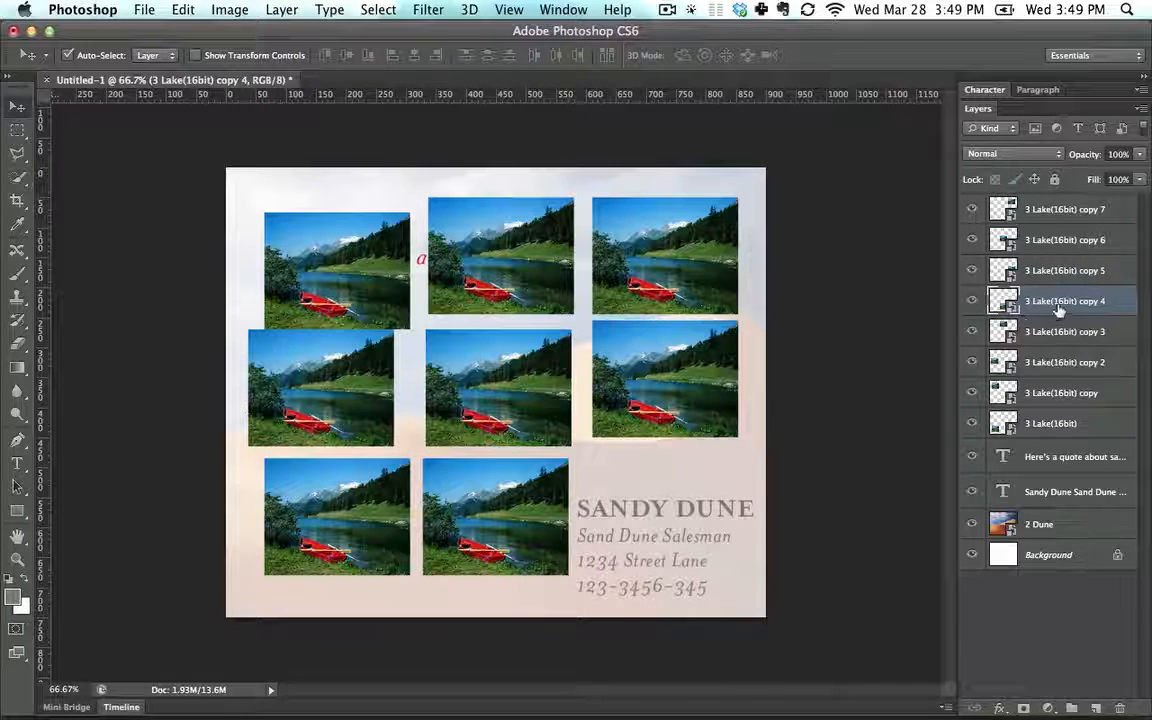
# Duplicate the bottom-middle lake photo into the grid's empty bottom-right spot and raise the top-left photo roughly level with its row.
pyautogui.moveTo(1058, 311); pyautogui.dragTo(1097, 708)
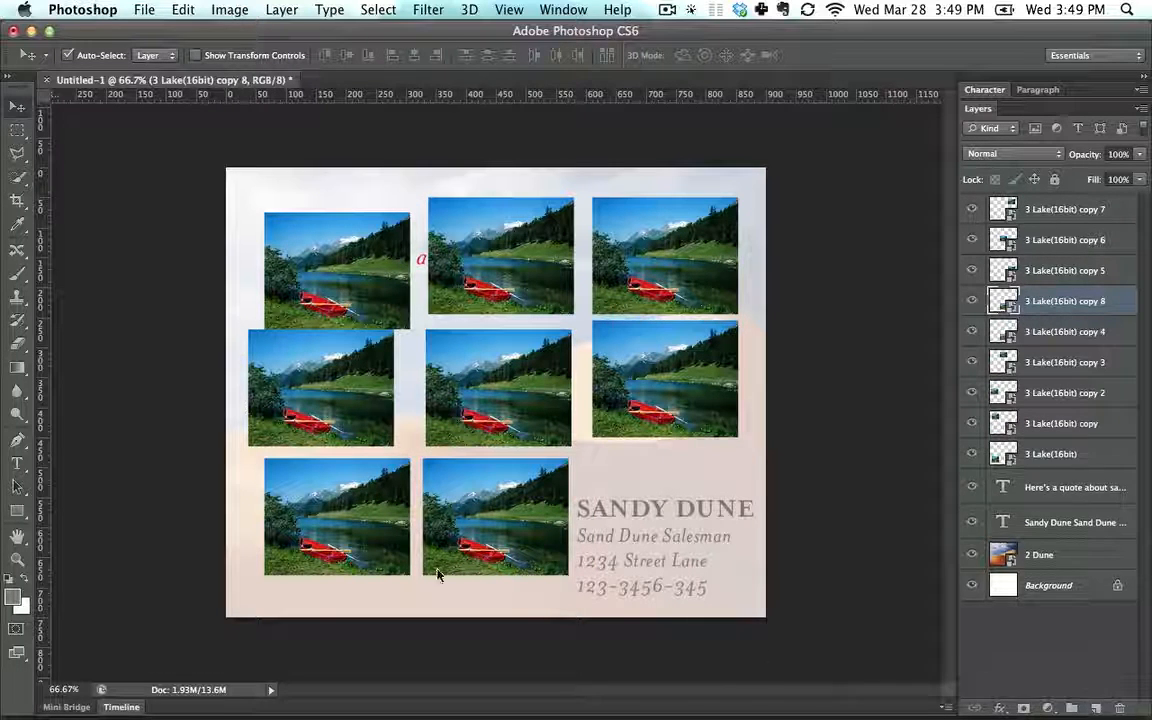
pyautogui.moveTo(470, 455); pyautogui.dragTo(645, 505)
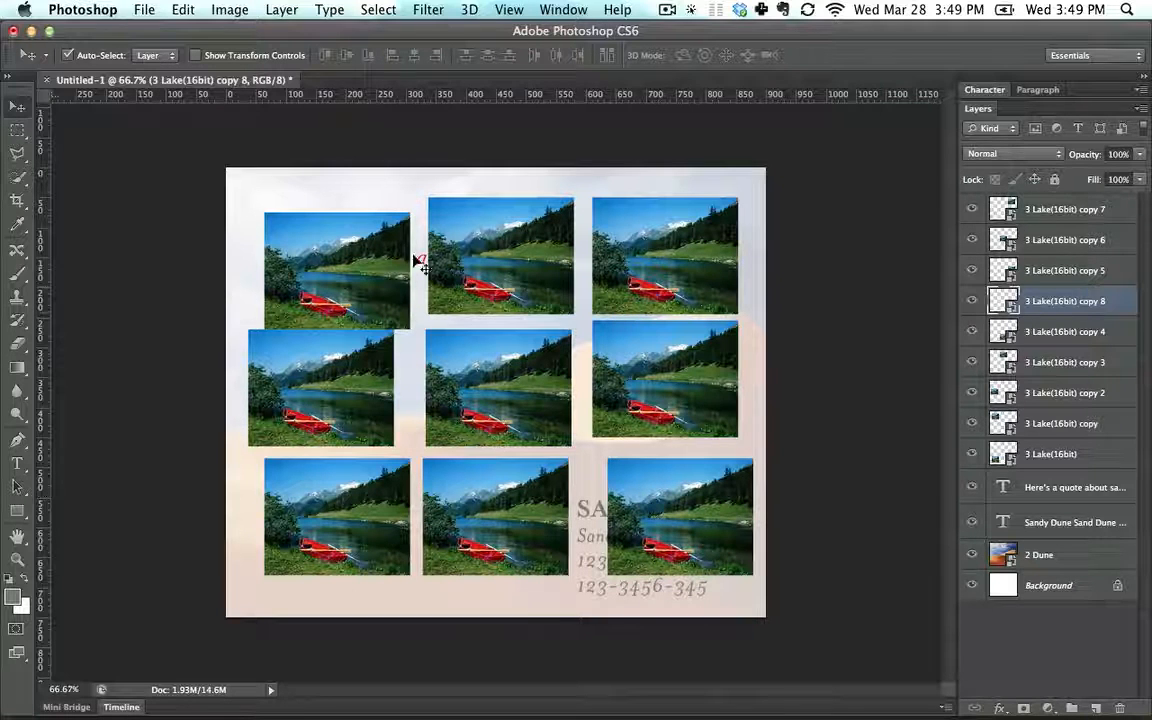
pyautogui.click(350, 240)
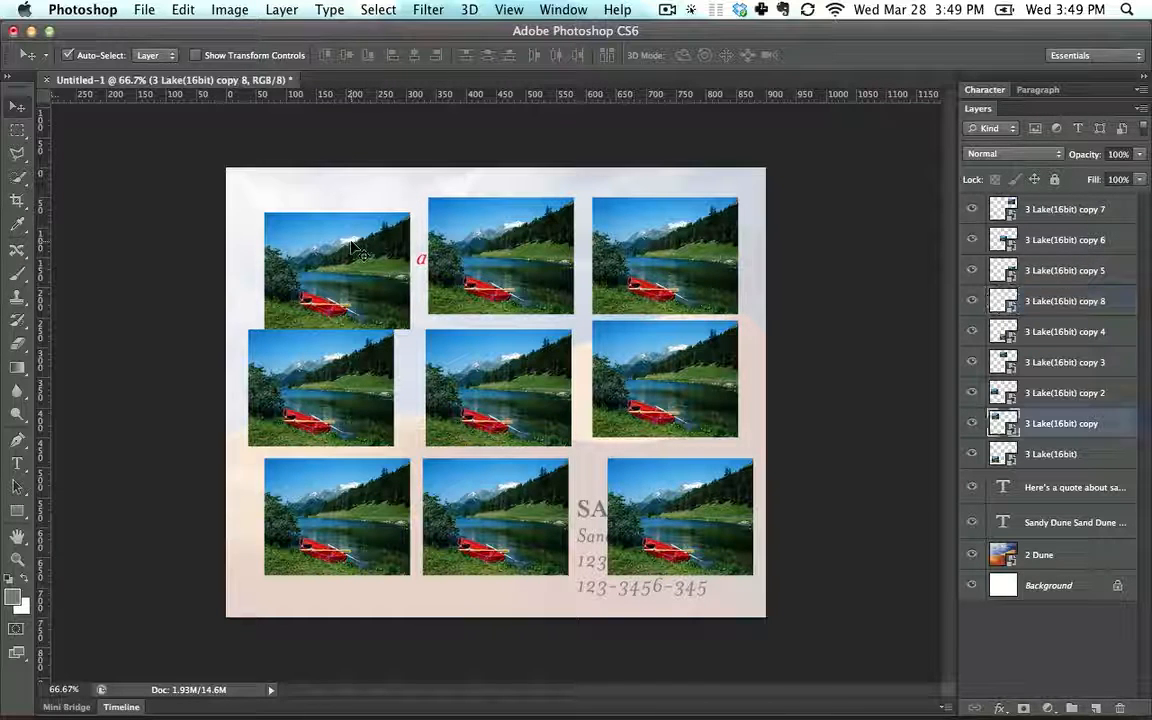
pyautogui.moveTo(342, 243); pyautogui.dragTo(357, 268)
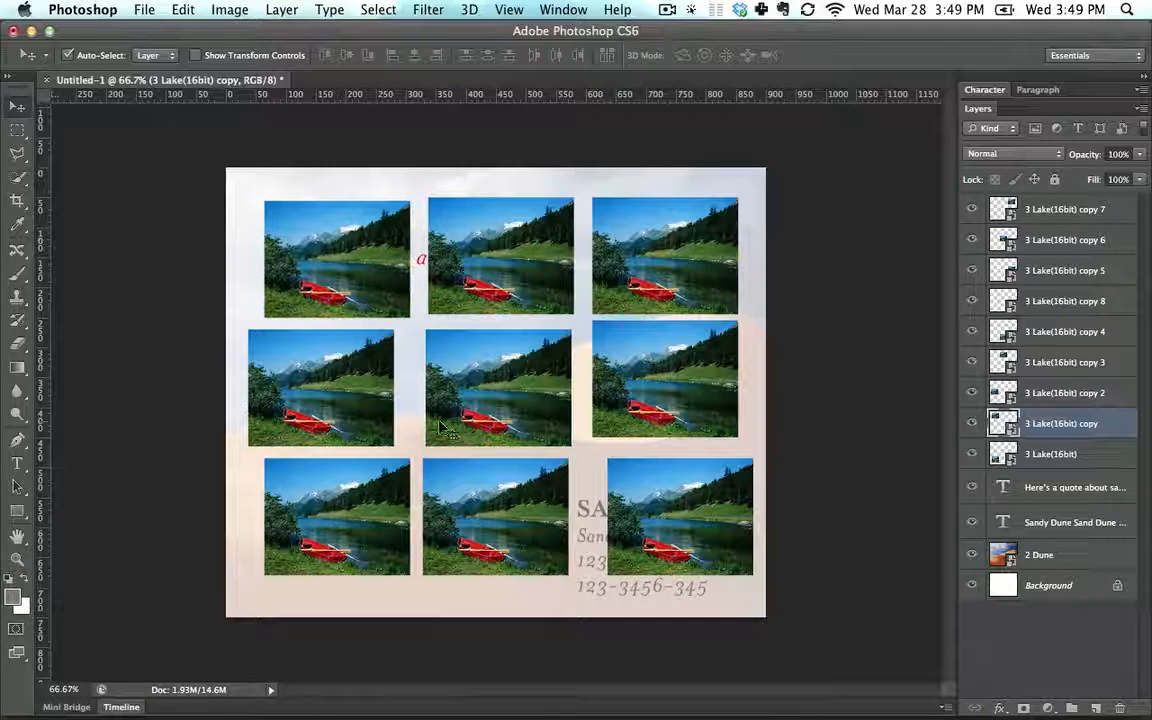
# Hide the lake layers of the middle and bottom rows so only the three top-row photos remain visible.
pyautogui.click(351, 393)
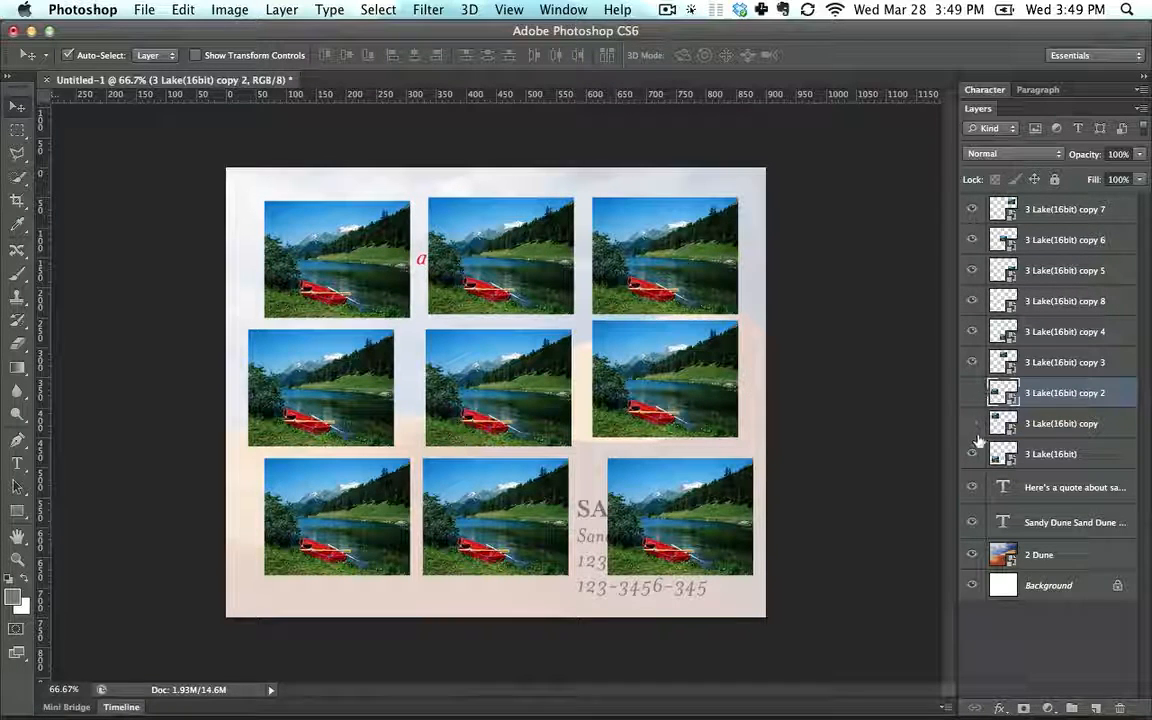
pyautogui.moveTo(978, 441); pyautogui.dragTo(979, 454)
pyautogui.moveTo(972, 398); pyautogui.dragTo(972, 395)
pyautogui.click(973, 427)
pyautogui.click(973, 427)
pyautogui.click(972, 454)
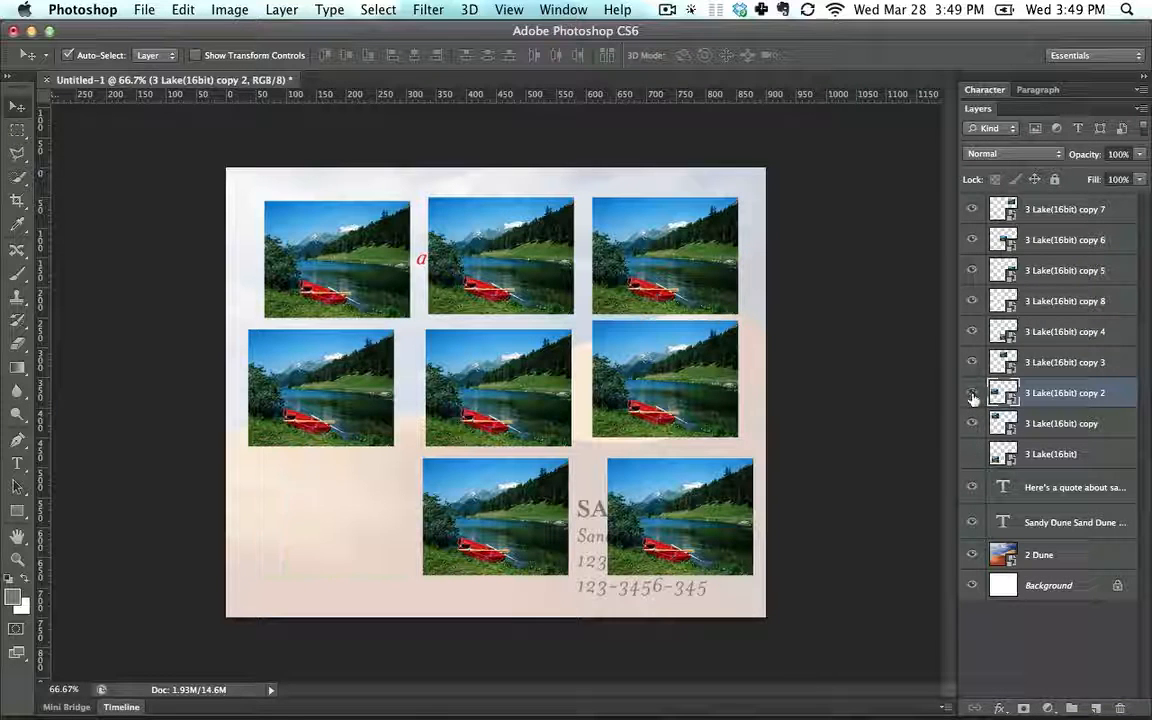
pyautogui.click(972, 393)
pyautogui.click(973, 362)
pyautogui.click(972, 358)
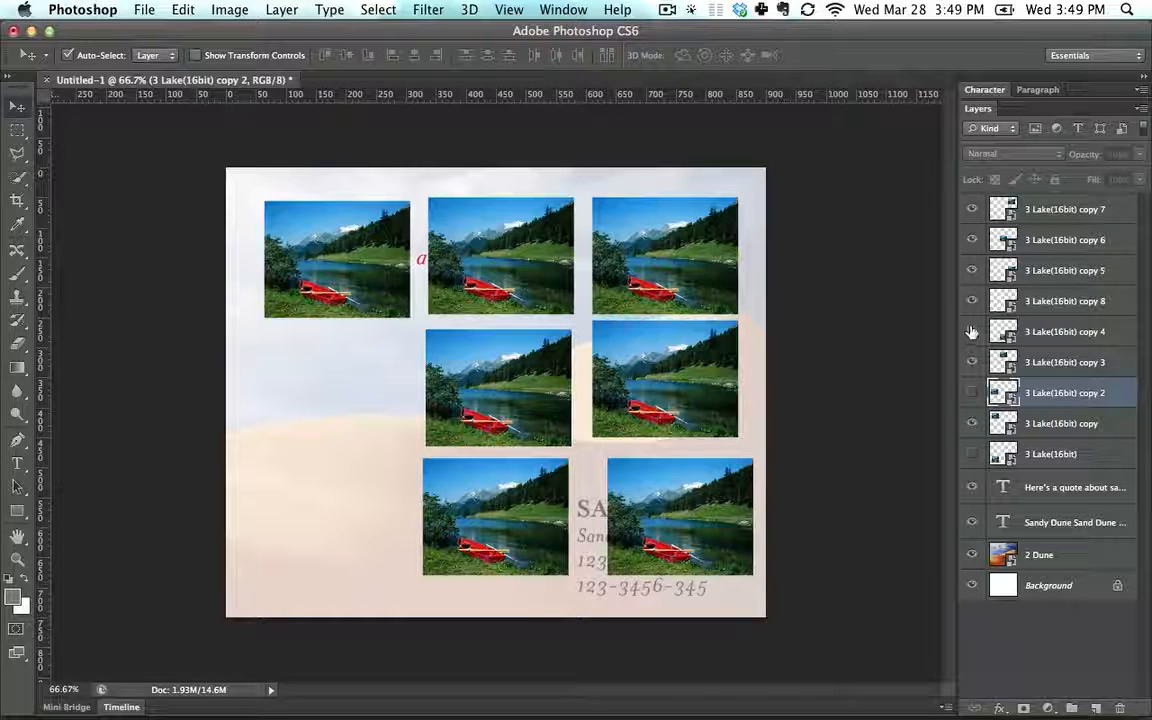
pyautogui.click(972, 331)
pyautogui.click(972, 302)
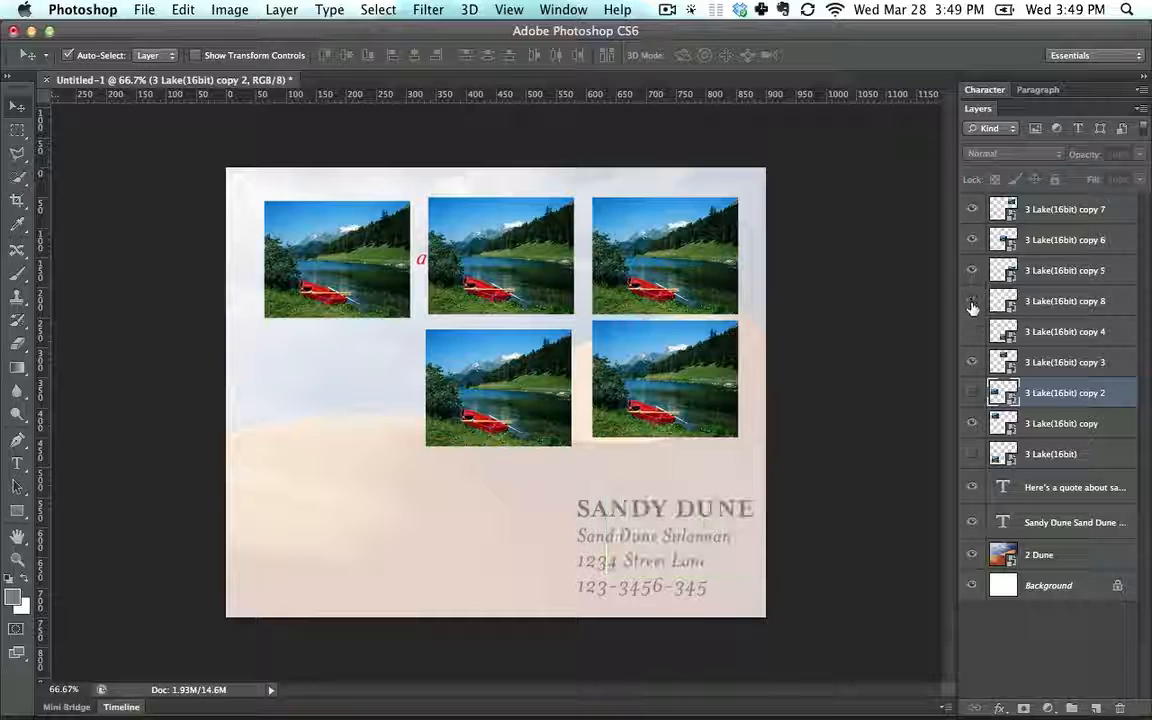
pyautogui.click(970, 240)
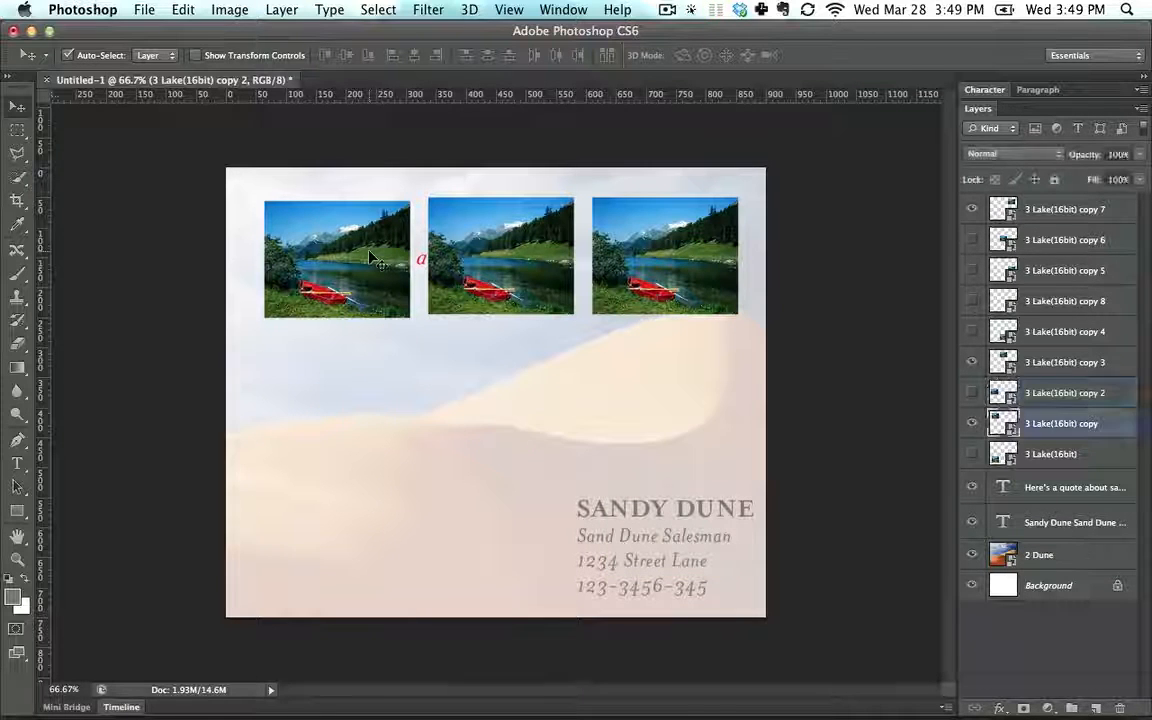
# Move the three visible lake photos down below the quote text into a roughly horizontal row.
pyautogui.moveTo(331, 224); pyautogui.dragTo(338, 323)
pyautogui.moveTo(497, 262); pyautogui.dragTo(492, 364)
pyautogui.moveTo(651, 288); pyautogui.dragTo(651, 400)
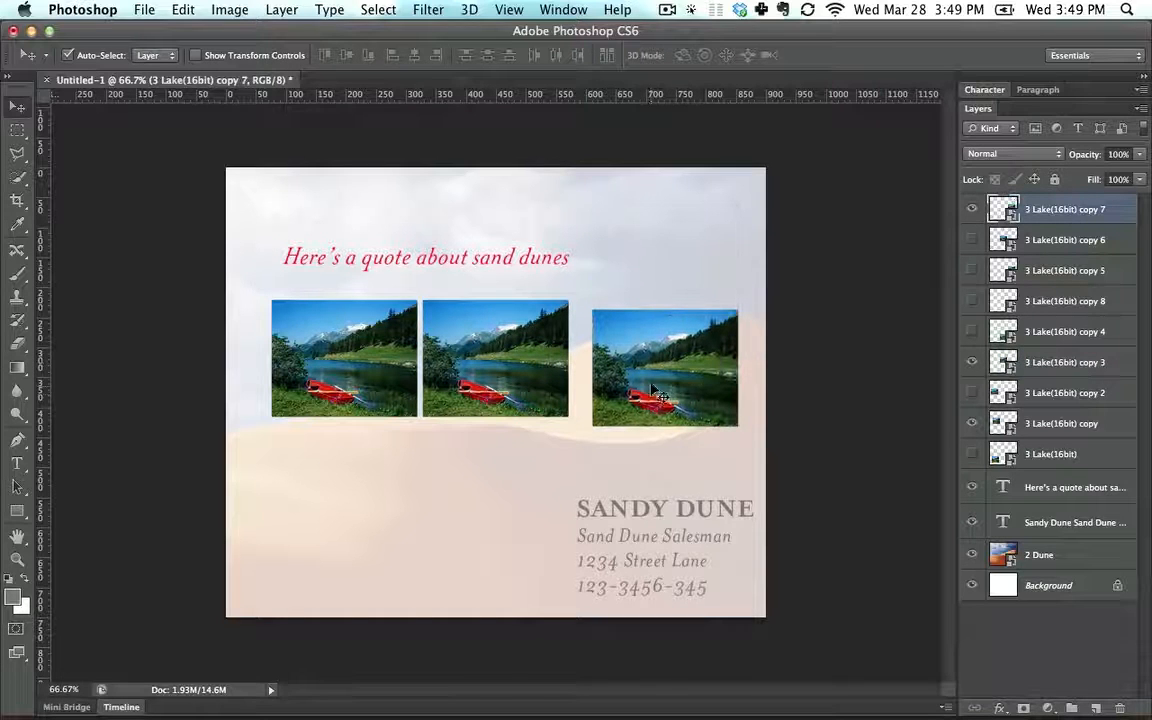
# Try selecting the three visible lake layers, copy, copy 3 and copy 7, together in the layer stack, and deselect them.
pyautogui.keyDown('super'); pyautogui.click(1044, 360); pyautogui.keyUp('super')
pyautogui.keyDown('super'); pyautogui.click(1052, 432); pyautogui.keyUp('super')
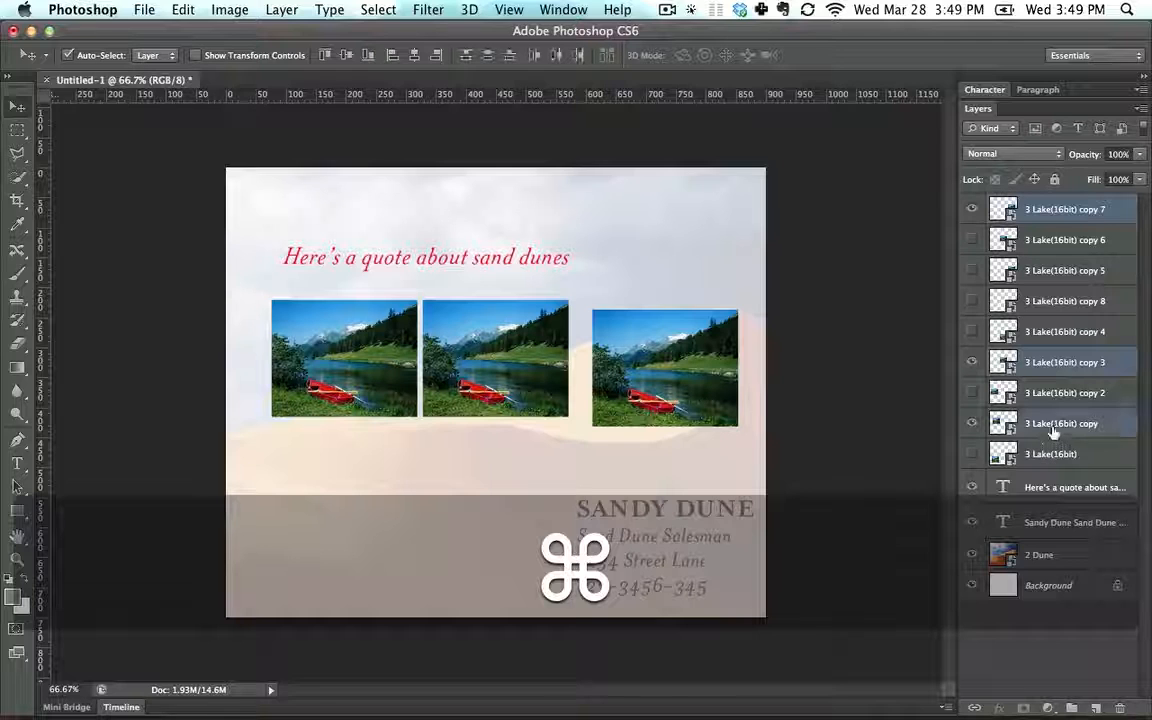
pyautogui.click(1060, 270)
pyautogui.click(1056, 370)
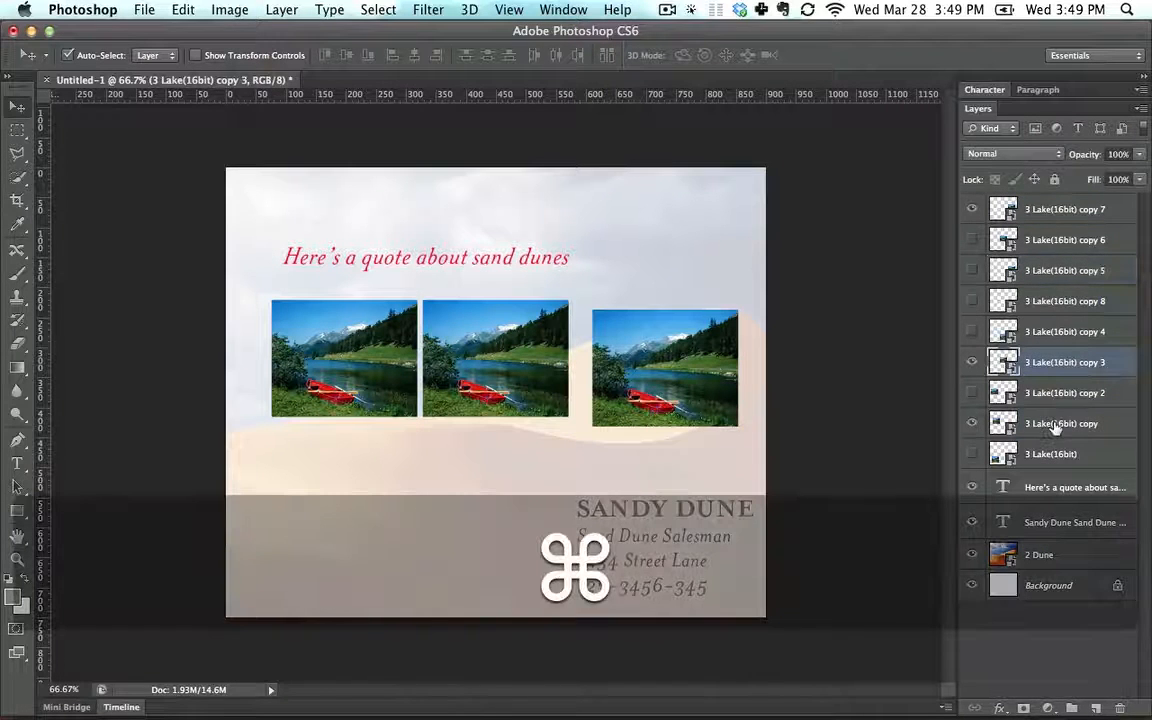
pyautogui.keyDown('super'); pyautogui.click(1055, 426); pyautogui.keyUp('super')
pyautogui.keyDown('super'); pyautogui.click(1042, 212); pyautogui.keyUp('super')
pyautogui.click(651, 285)
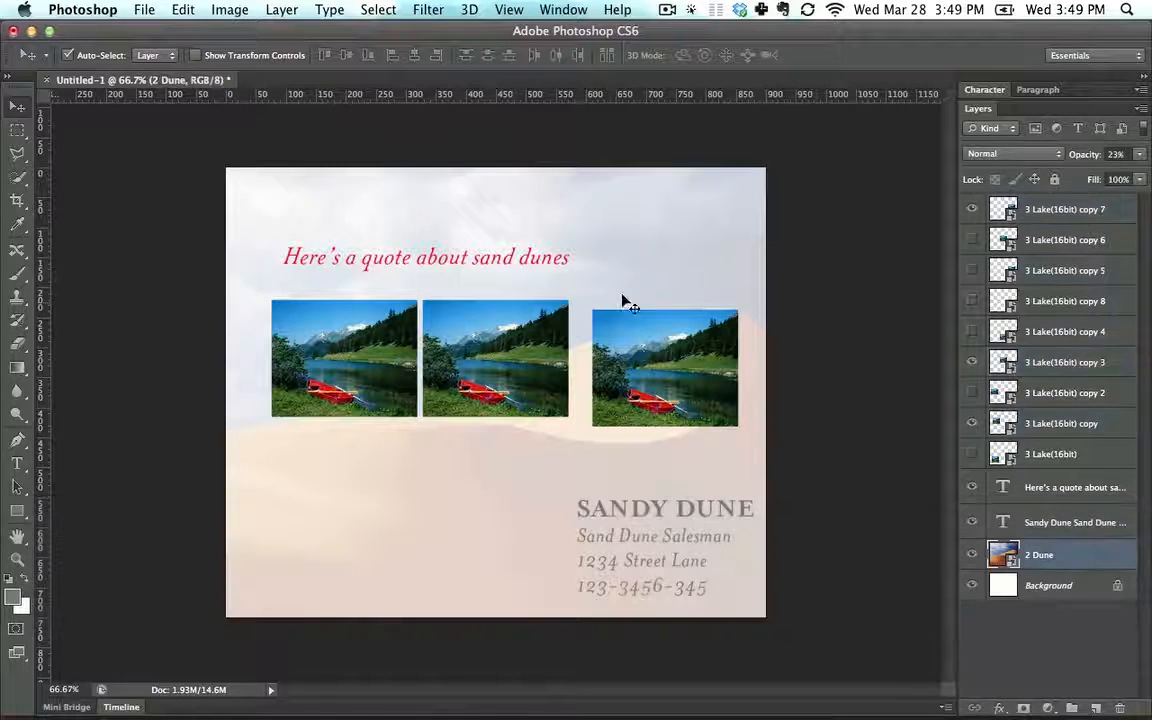
# Select the 3 Lake(16bit) copy 7 layer and move its photo up level with the other two in the row.
pyautogui.click(1045, 212)
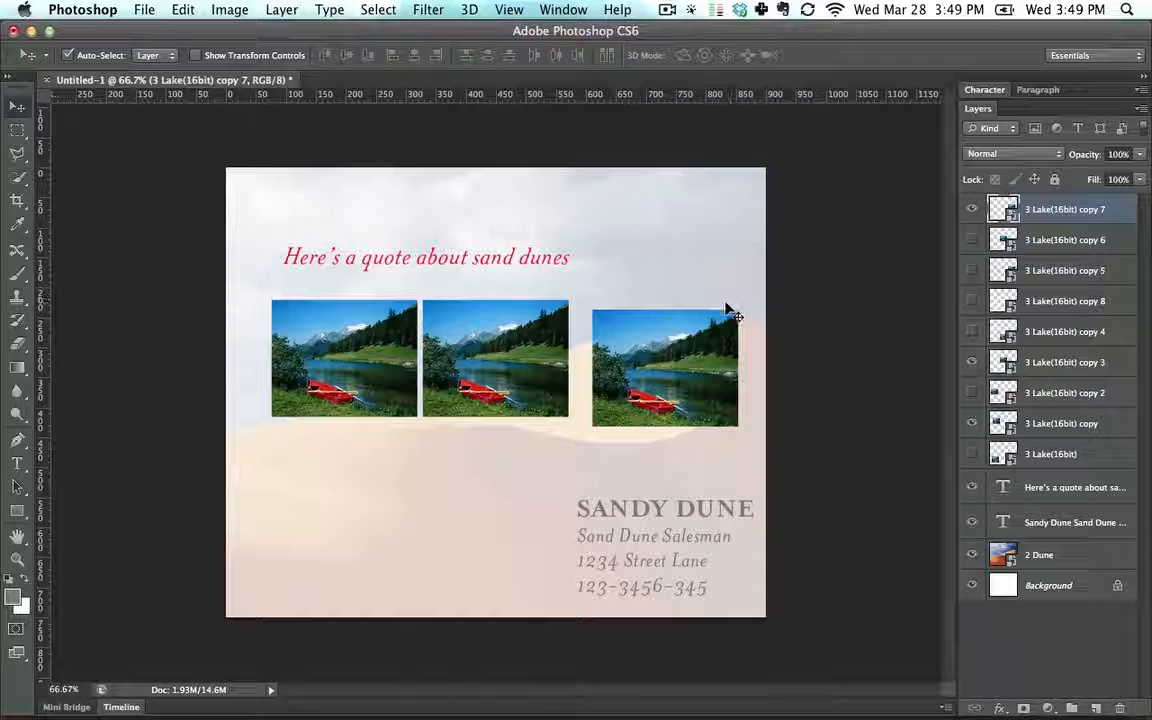
pyautogui.moveTo(703, 352); pyautogui.dragTo(705, 342)
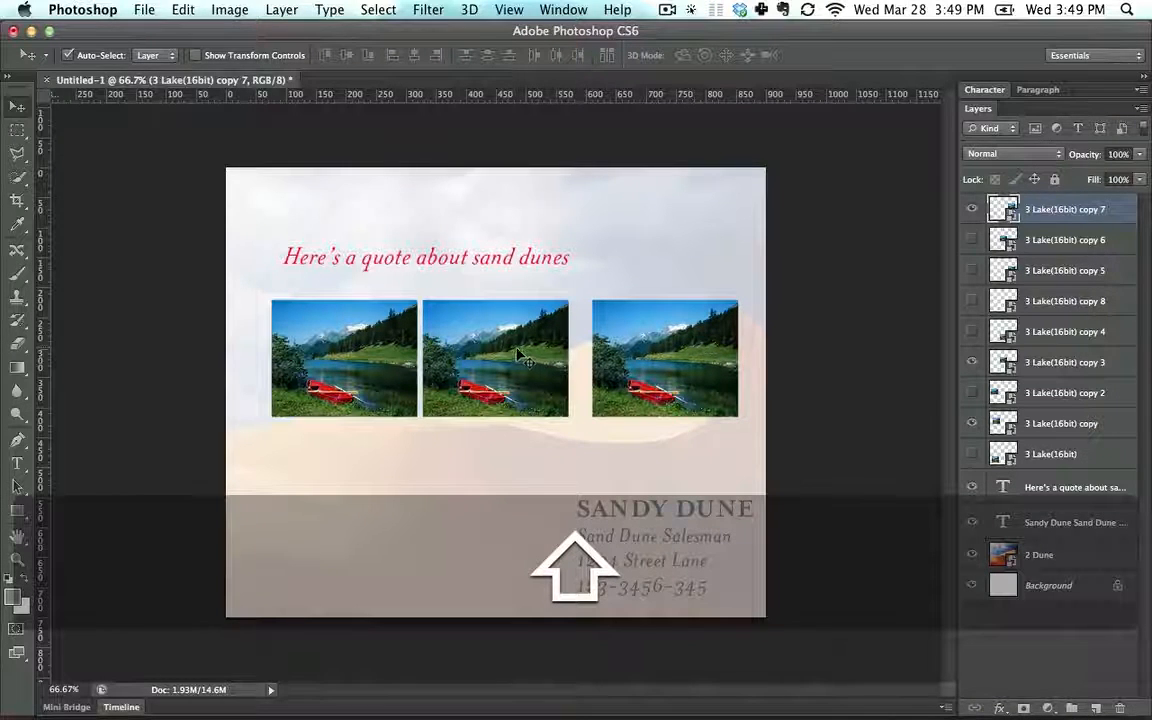
# Select the three visible lake photos on the canvas and distribute them evenly by their horizontal centers.
pyautogui.keyDown('shift'); pyautogui.click(509, 350); pyautogui.keyUp('shift')
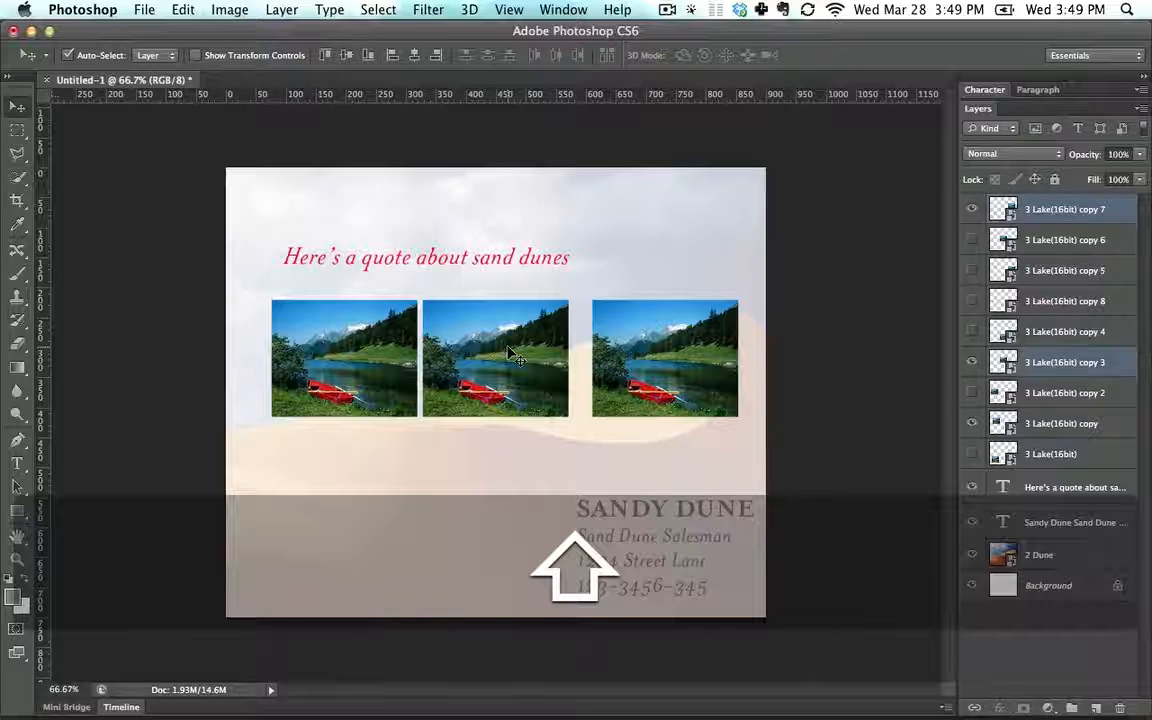
pyautogui.keyDown('shift'); pyautogui.click(345, 350); pyautogui.keyUp('shift')
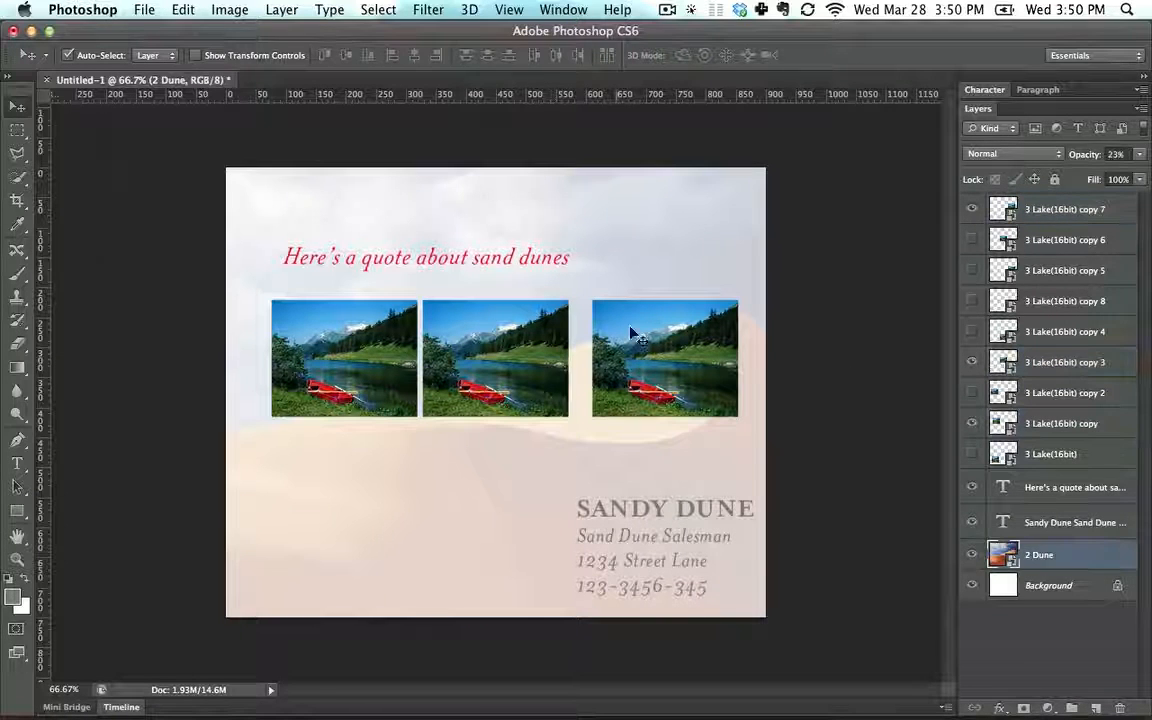
pyautogui.click(600, 320)
pyautogui.keyDown('shift'); pyautogui.click(517, 340); pyautogui.keyUp('shift')
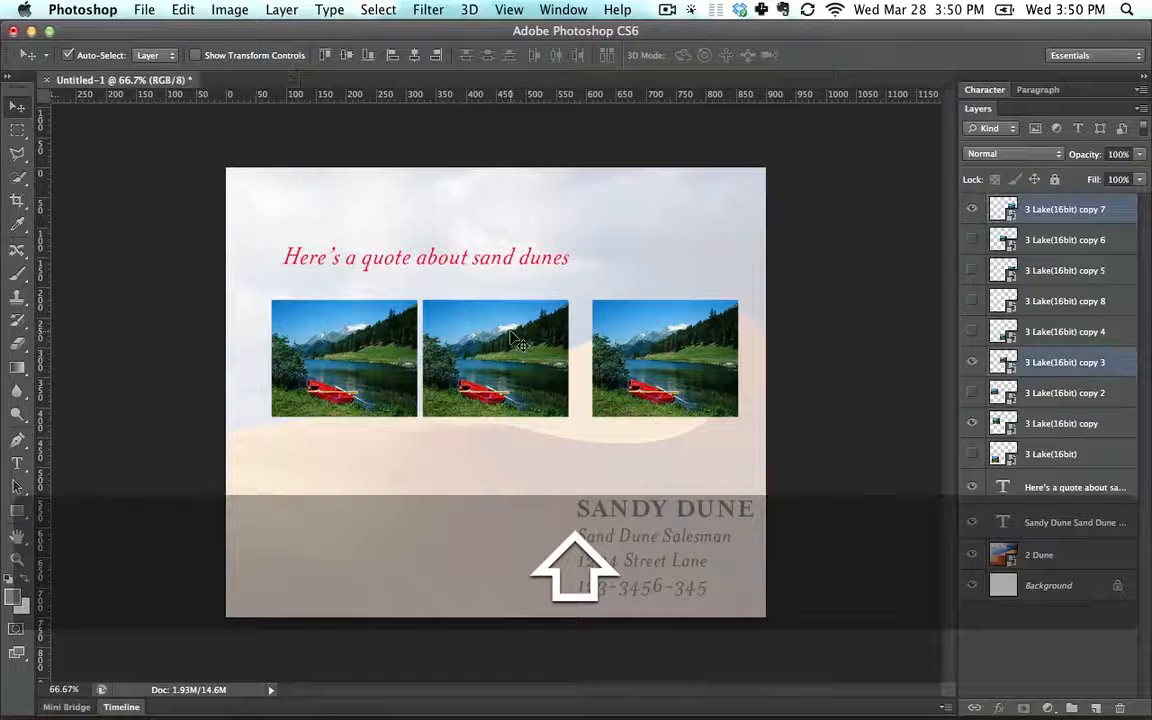
pyautogui.keyDown('shift'); pyautogui.click(352, 363); pyautogui.keyUp('shift')
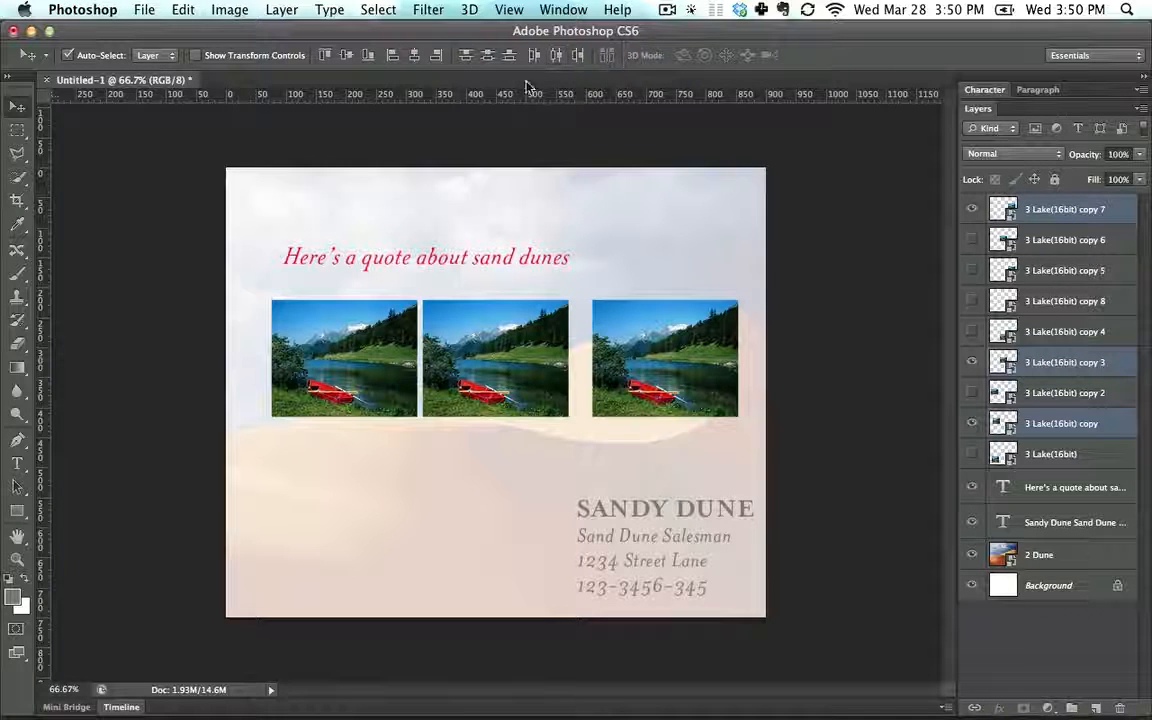
pyautogui.click(17, 136)
pyautogui.click(18, 108)
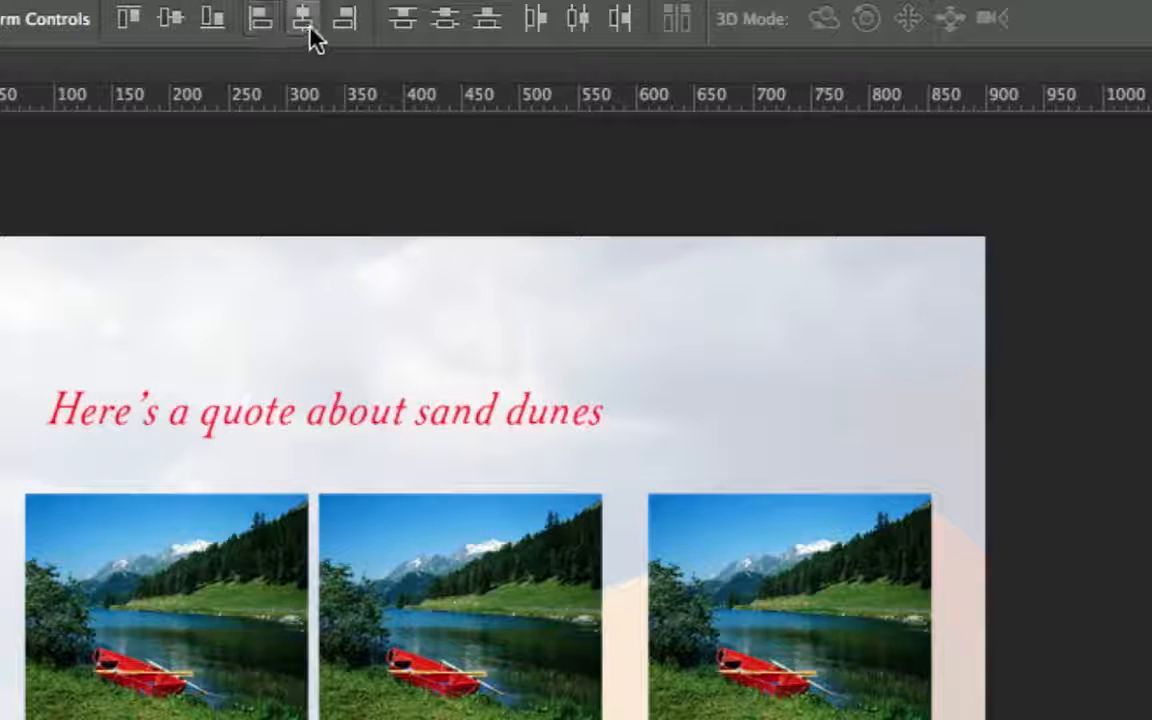
pyautogui.click(263, 22)
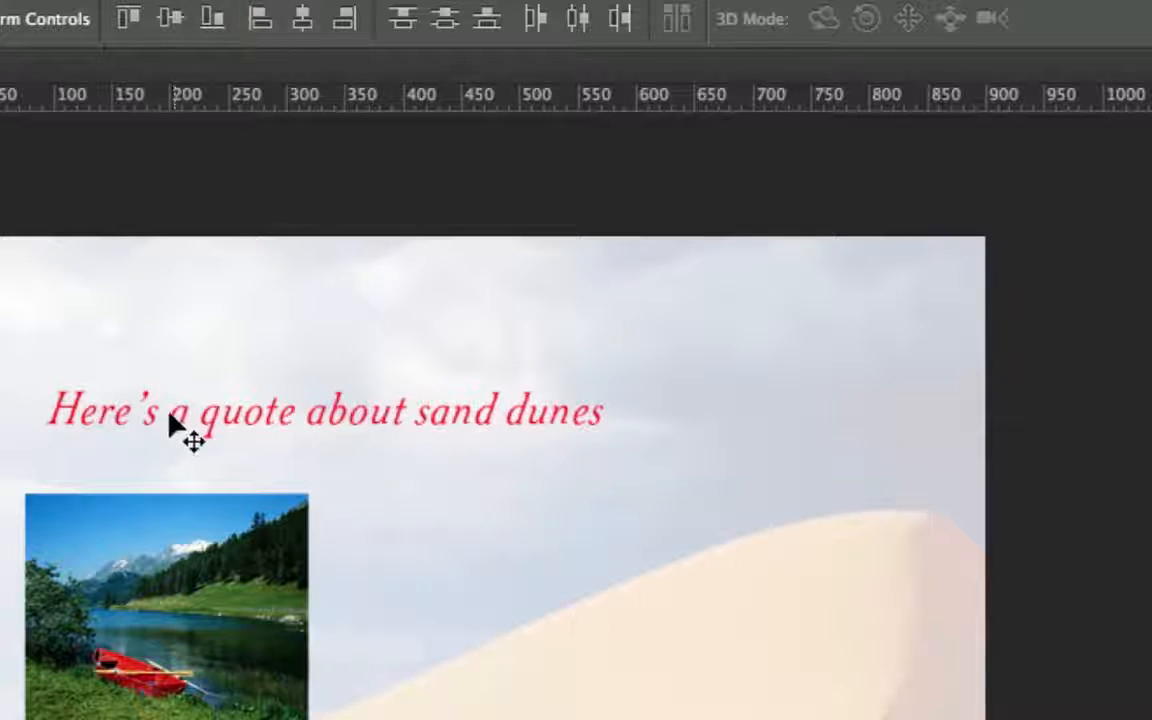
pyautogui.hotkey('ctrl', 'z')
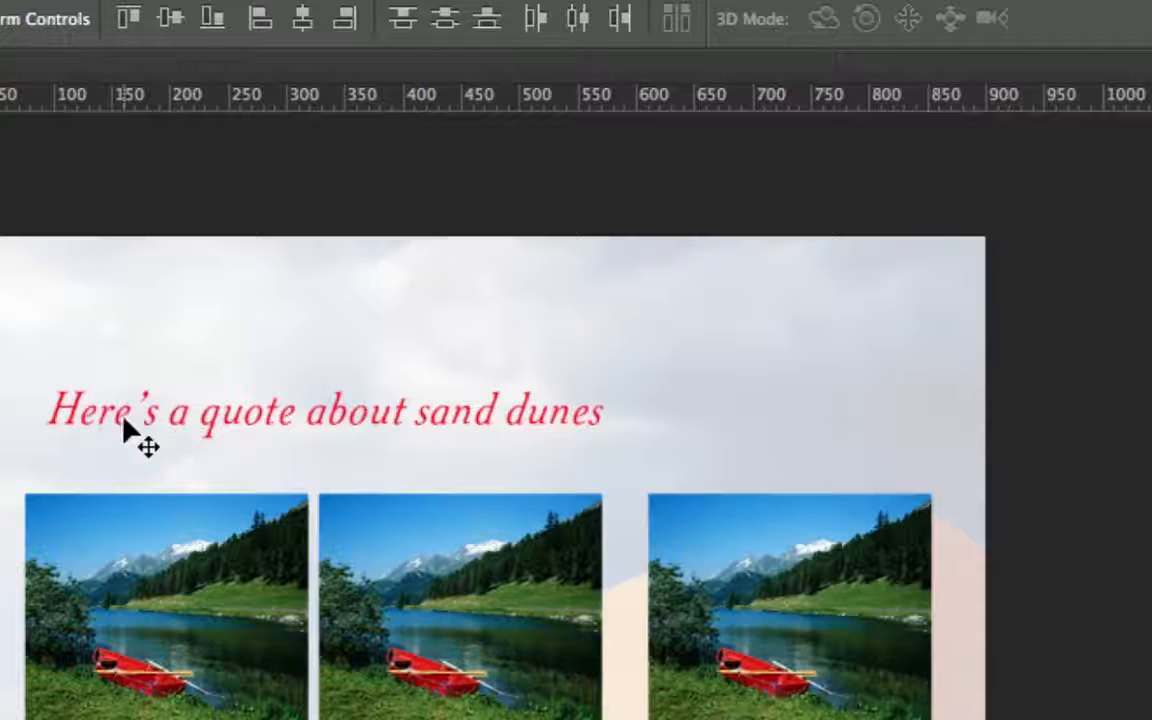
pyautogui.click(578, 18)
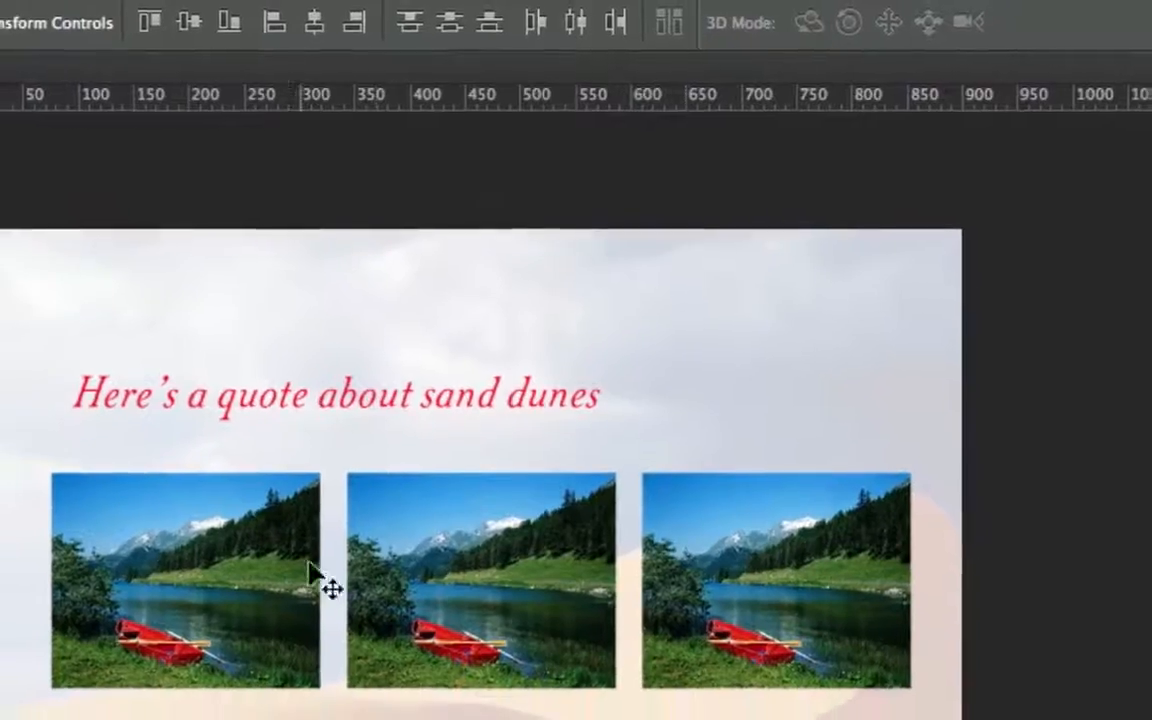
# Move the evenly spaced row of photos straight up near the canvas's top edge and show all the hidden lake layers again.
pyautogui.moveTo(722, 540); pyautogui.dragTo(700, 350)
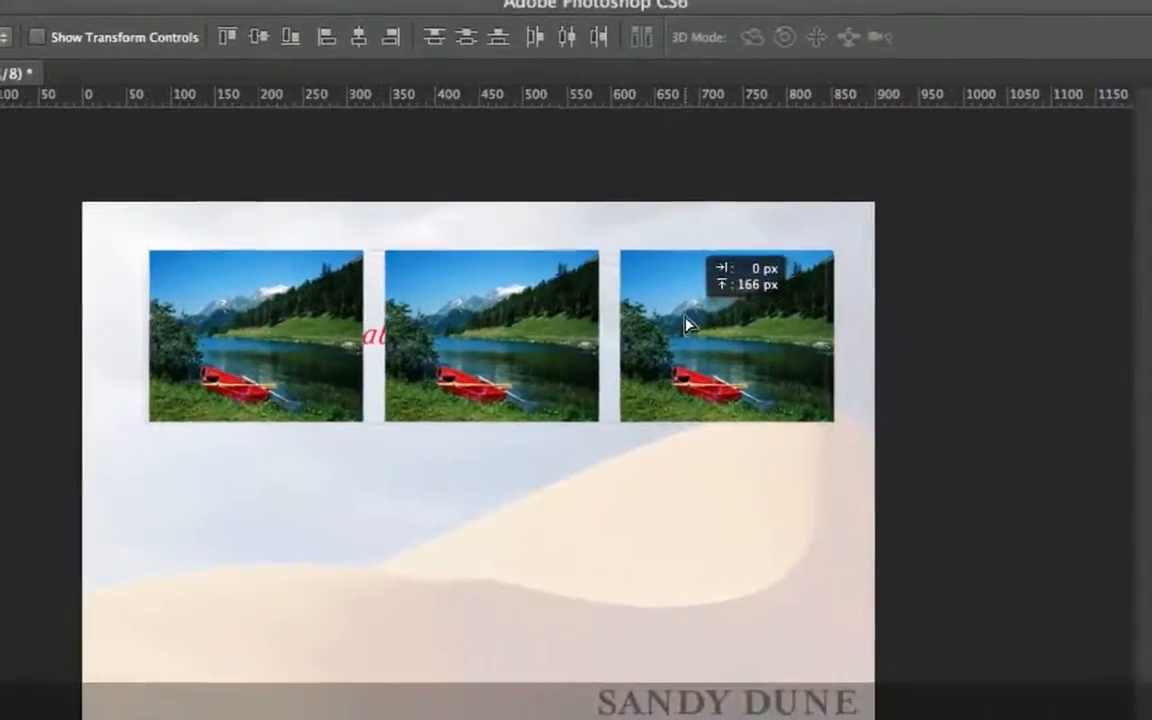
pyautogui.moveTo(661, 300); pyautogui.dragTo(660, 300)
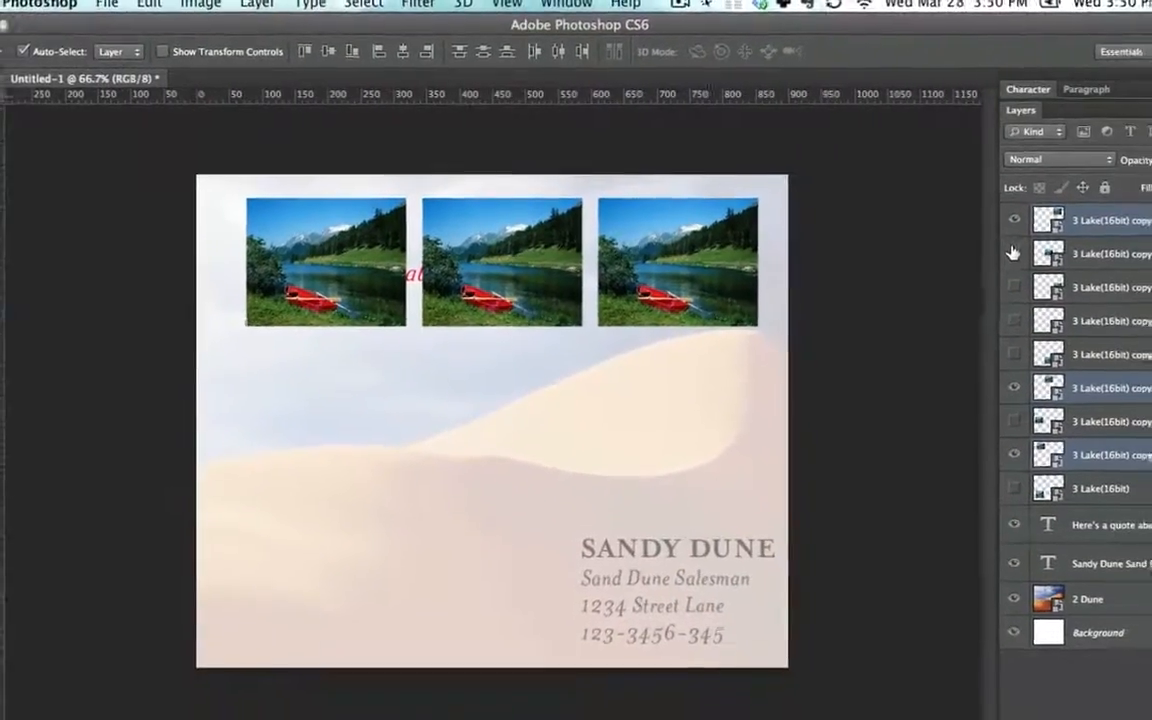
pyautogui.moveTo(1132, 291); pyautogui.dragTo(1131, 468)
pyautogui.moveTo(984, 386); pyautogui.dragTo(985, 468)
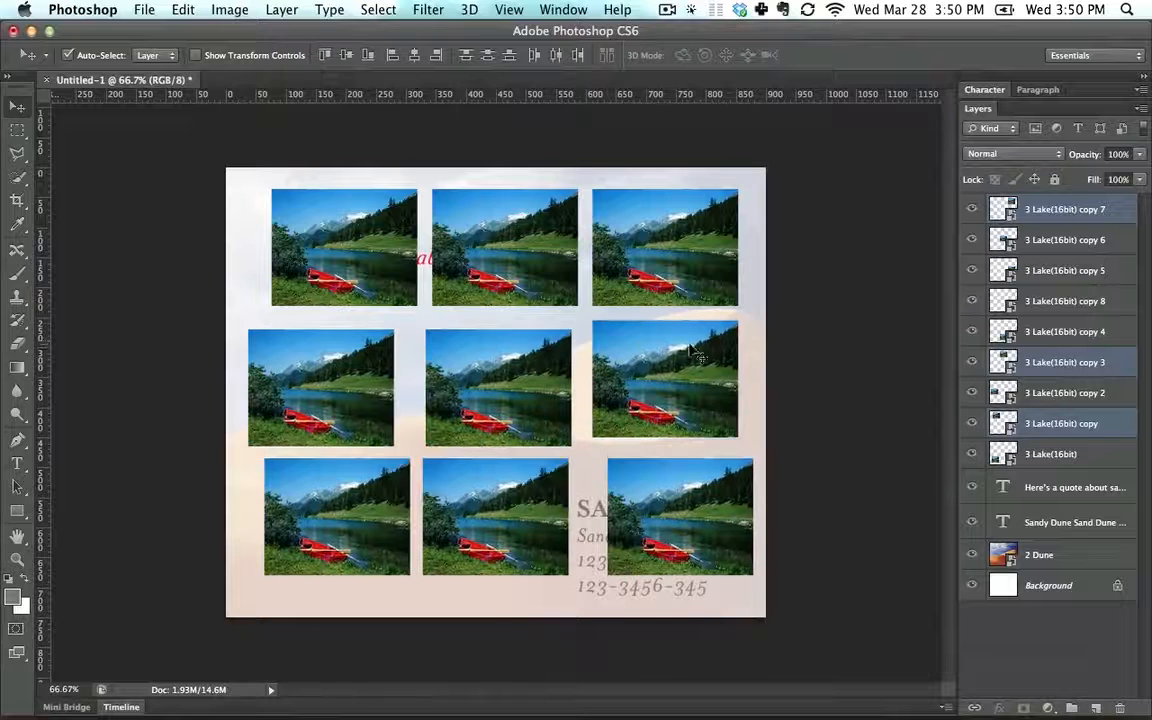
# Move the left photos of the middle and bottom rows into line with the left edge of the top-left photo.
pyautogui.moveTo(285, 373); pyautogui.dragTo(311, 363)
pyautogui.moveTo(326, 478)
pyautogui.mouseDown()
pyautogui.moveTo(318, 466)
pyautogui.moveTo(330, 458)
pyautogui.mouseUp()
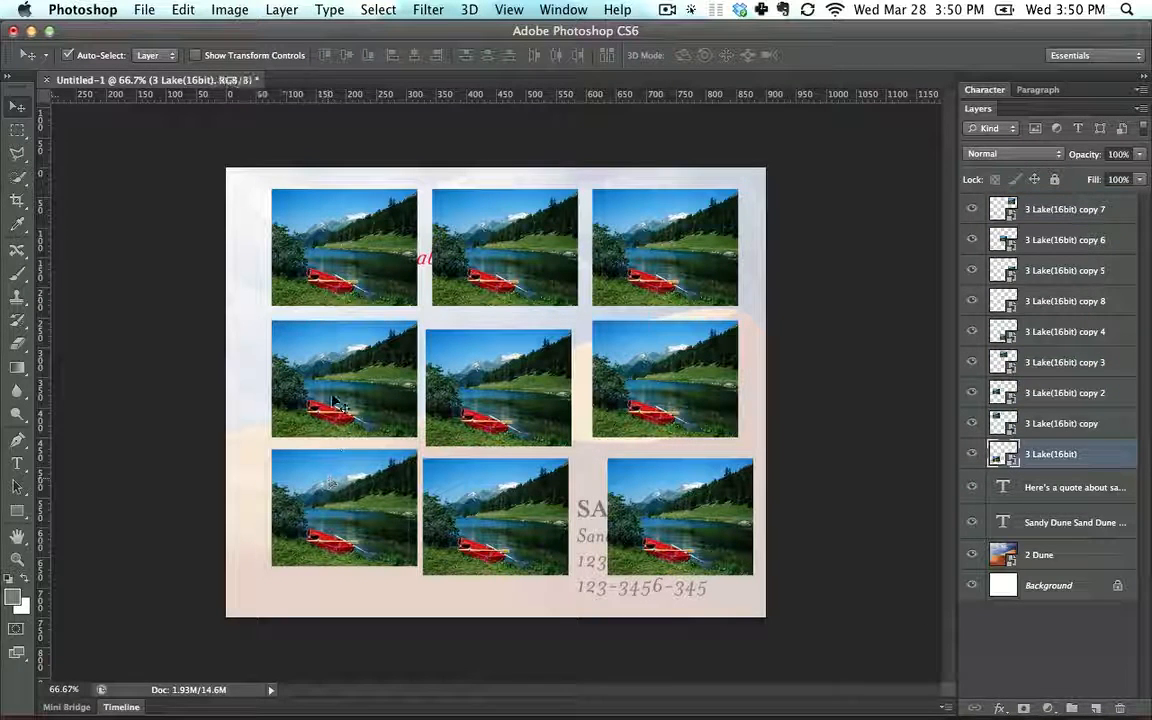
# Move the left column's bottom photo up slightly and its middle photo up until it overlaps the top-left photo.
pyautogui.moveTo(338, 404); pyautogui.dragTo(338, 401)
pyautogui.moveTo(322, 487); pyautogui.dragTo(325, 478)
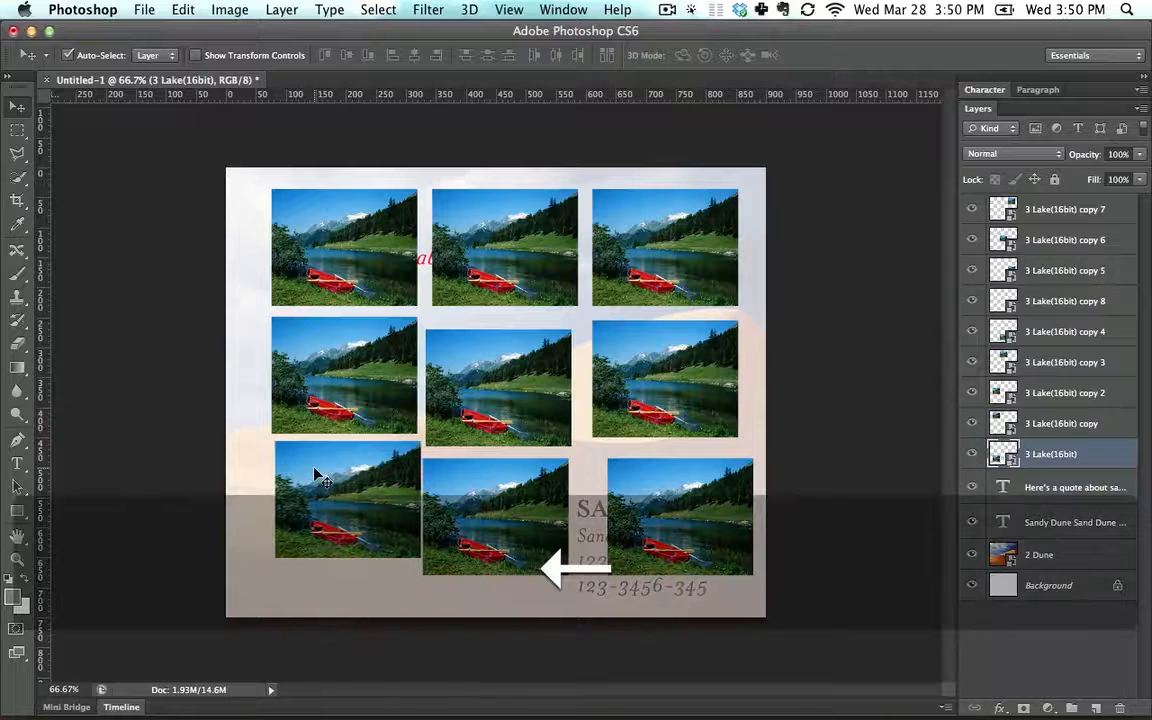
pyautogui.moveTo(318, 333); pyautogui.dragTo(318, 287)
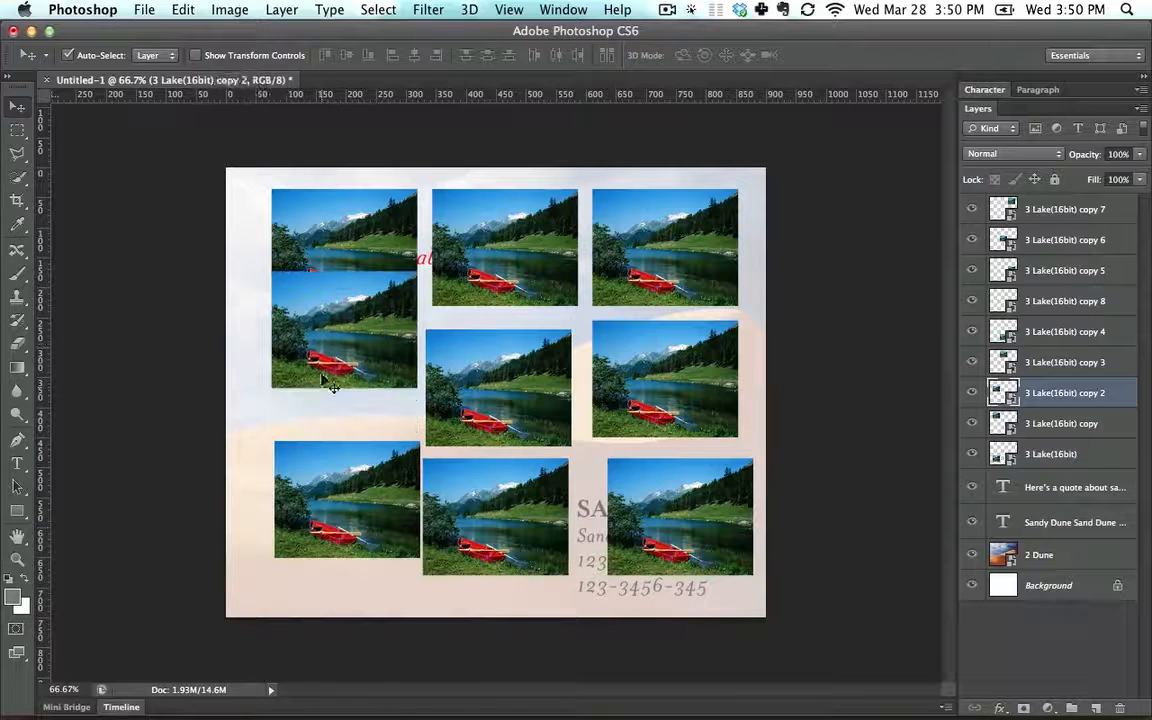
# Select the three left-column photos, align their left edges and distribute them evenly by their vertical centers.
pyautogui.click(328, 232)
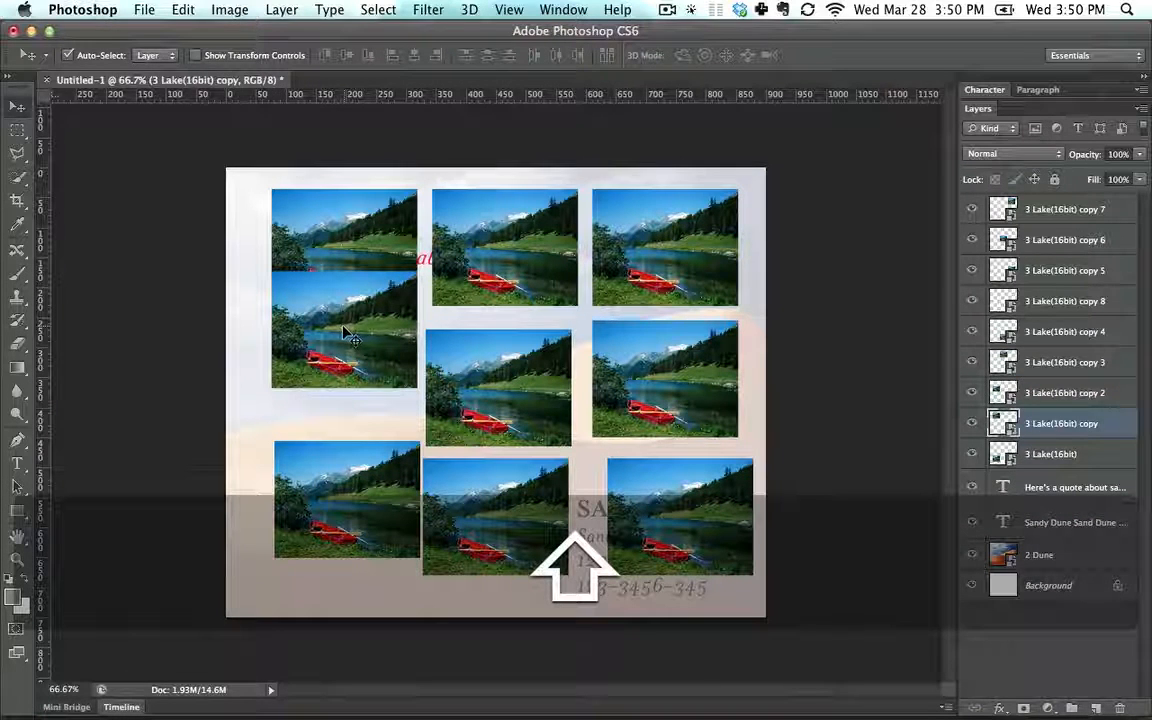
pyautogui.keyDown('shift'); pyautogui.click(345, 335); pyautogui.keyUp('shift')
pyautogui.keyDown('shift'); pyautogui.click(320, 462); pyautogui.keyUp('shift')
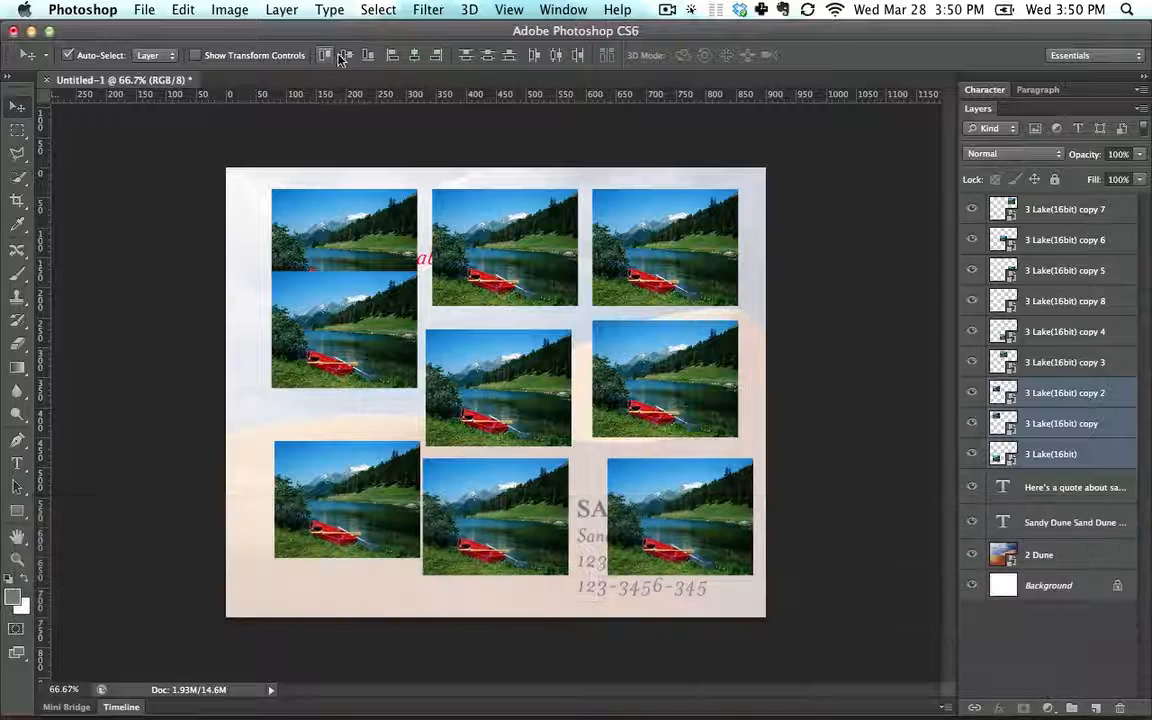
pyautogui.click(393, 56)
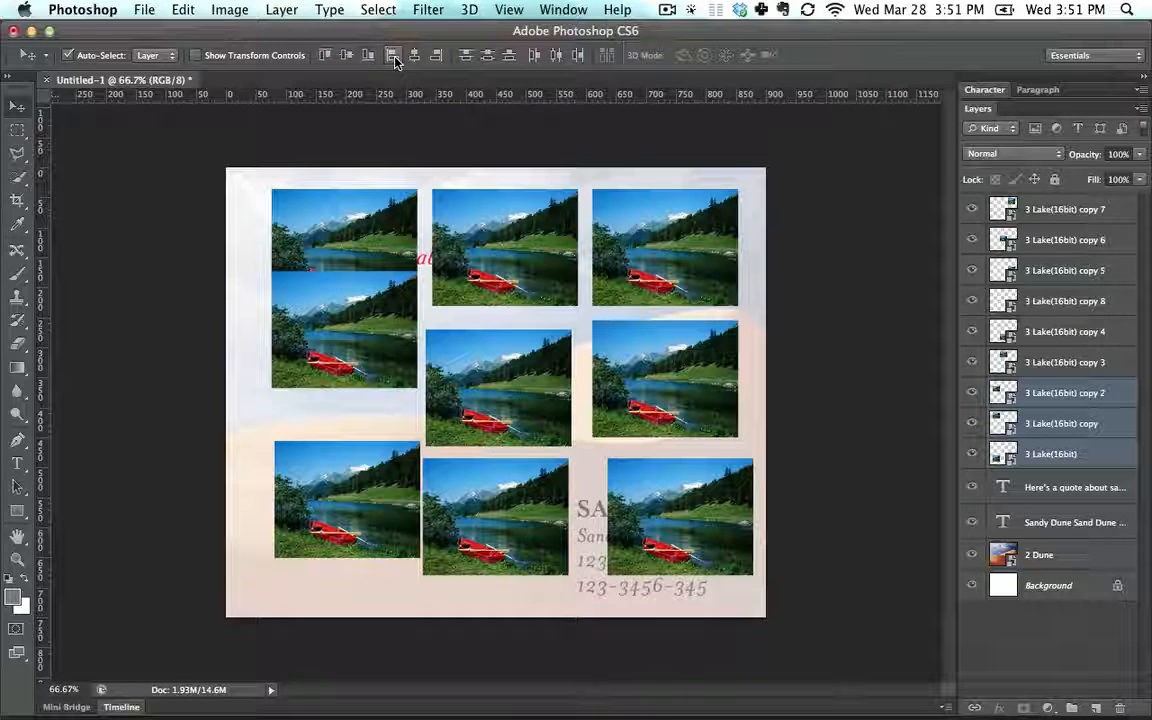
pyautogui.click(394, 58)
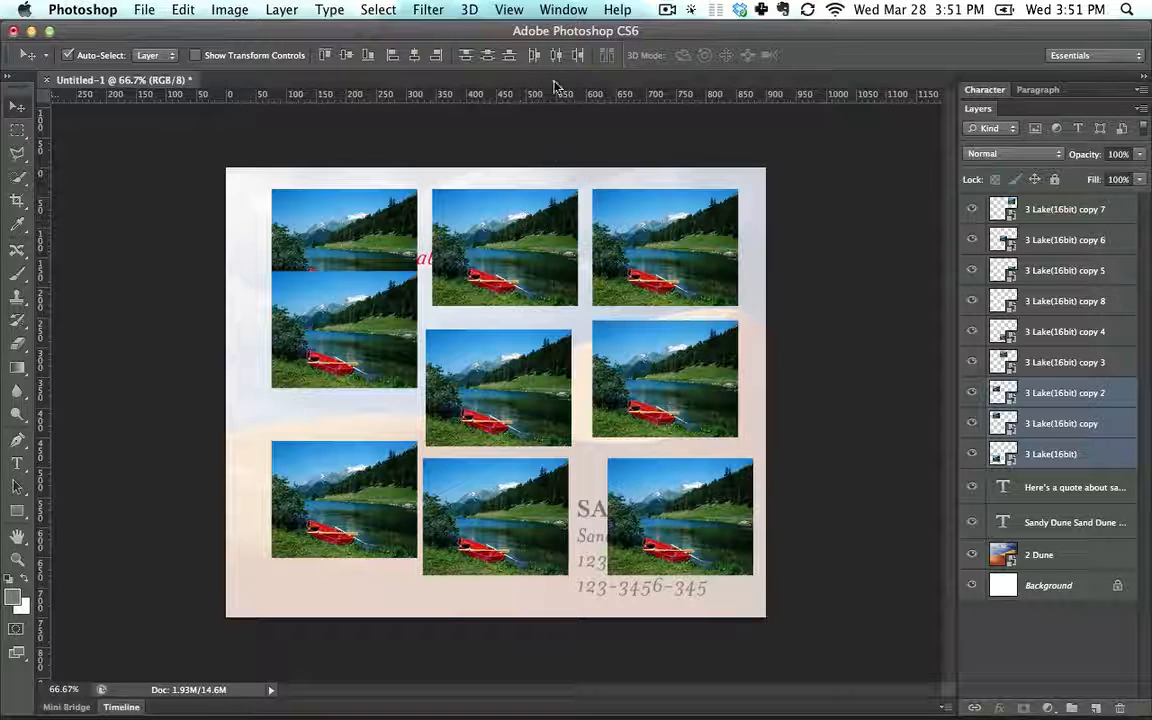
pyautogui.click(489, 57)
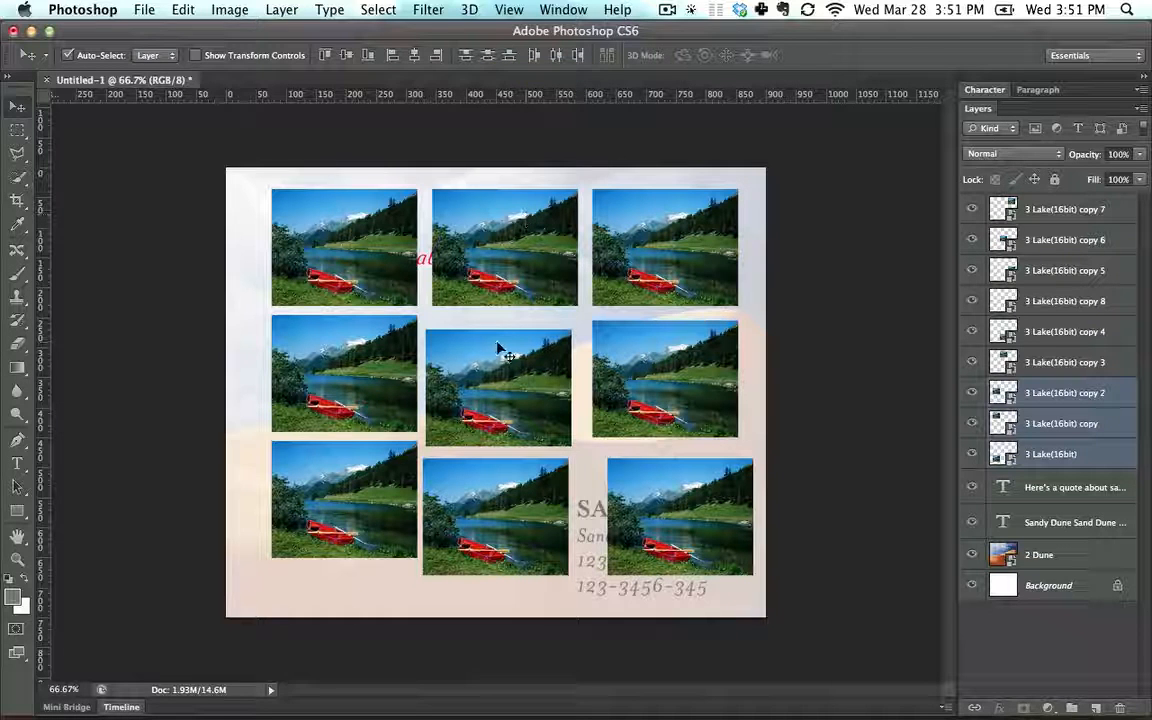
# Move the bottom-middle and bottom-right photos up toward the grid and align the bottom edges of the three bottom-row photos.
pyautogui.moveTo(423, 463); pyautogui.dragTo(426, 451)
pyautogui.moveTo(678, 538); pyautogui.dragTo(656, 516)
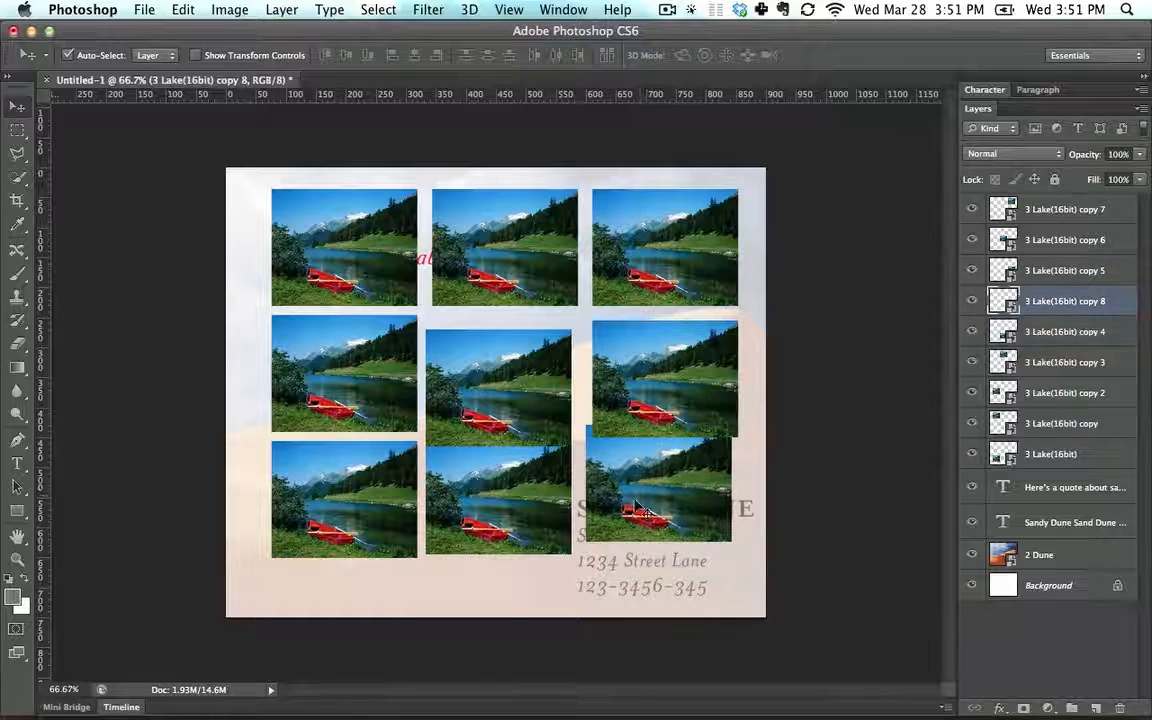
pyautogui.keyDown('shift'); pyautogui.click(440, 440); pyautogui.keyUp('shift')
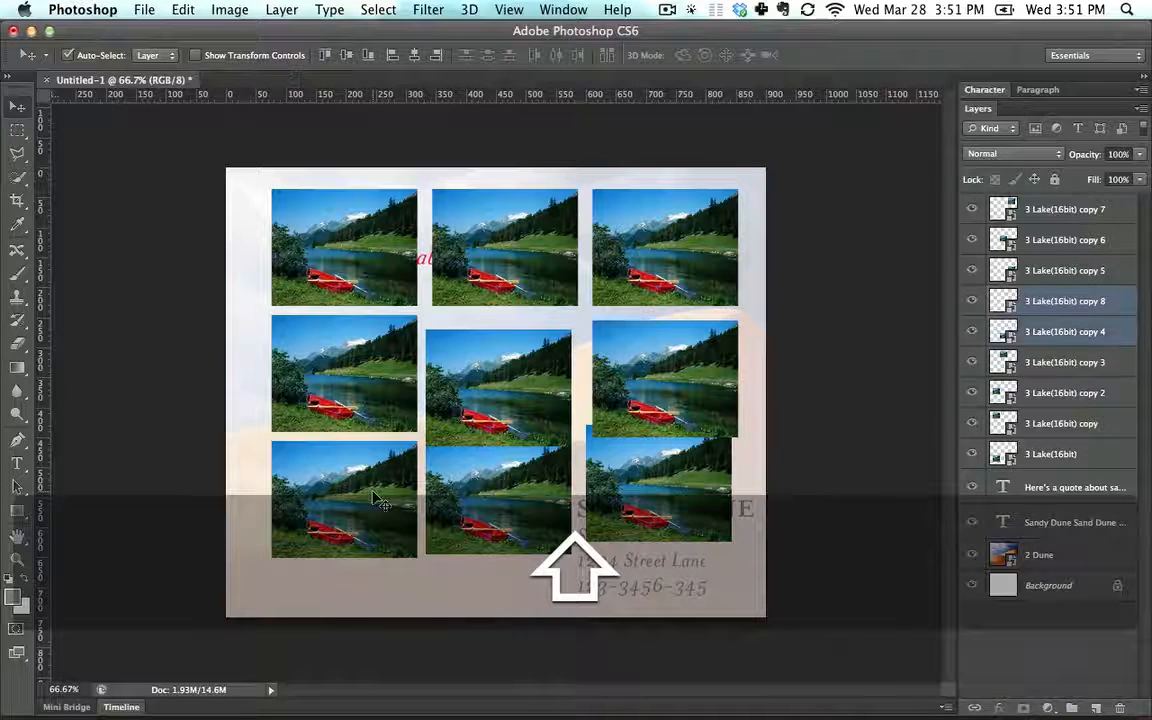
pyautogui.keyDown('shift'); pyautogui.click(343, 450); pyautogui.keyUp('shift')
pyautogui.click(366, 55)
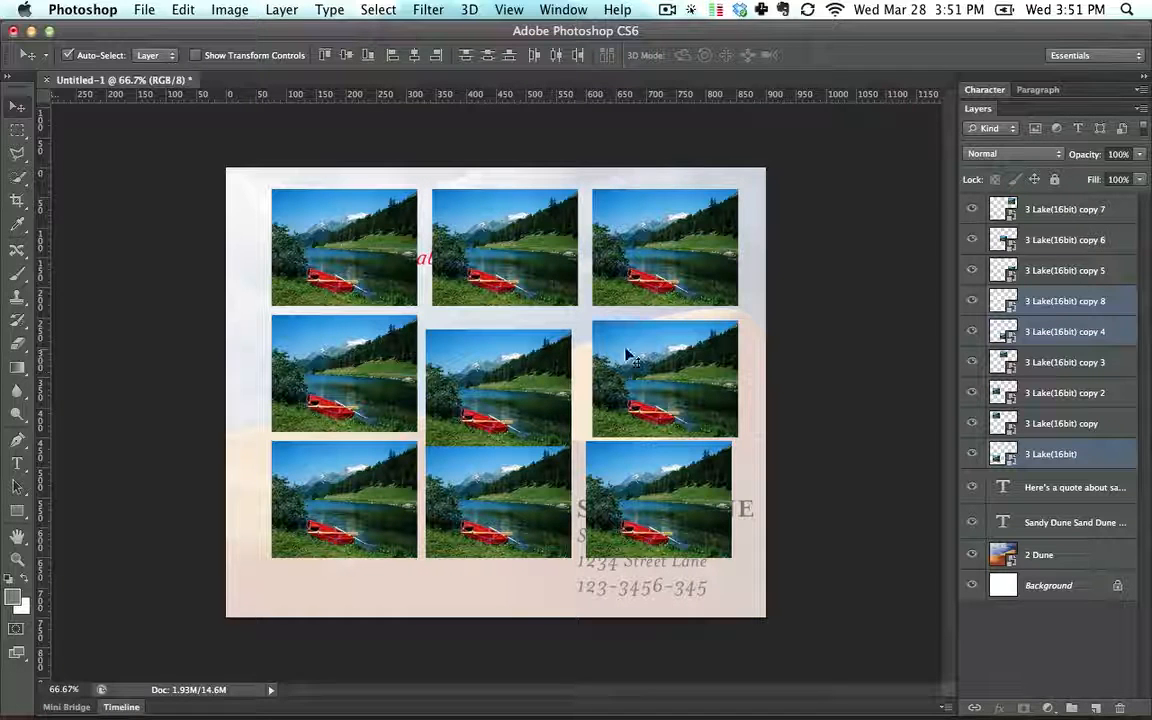
# Select the top-right and bottom-right photos and align their right edges.
pyautogui.click(663, 240)
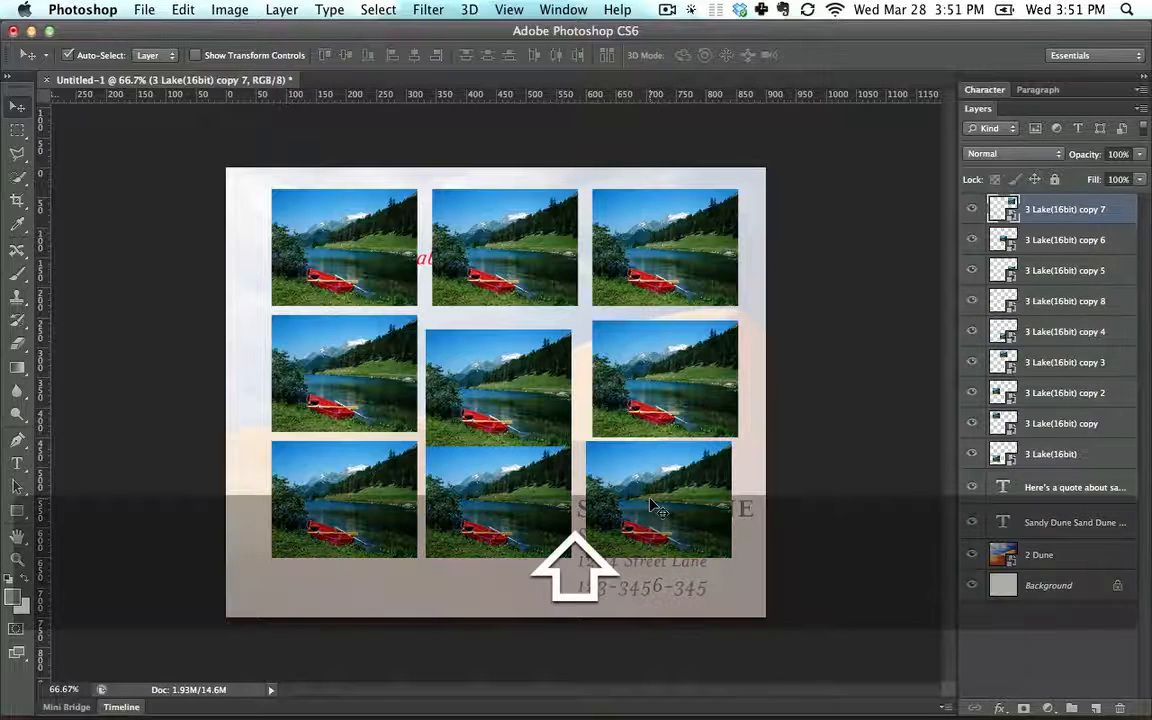
pyautogui.keyDown('shift'); pyautogui.click(651, 503); pyautogui.keyUp('shift')
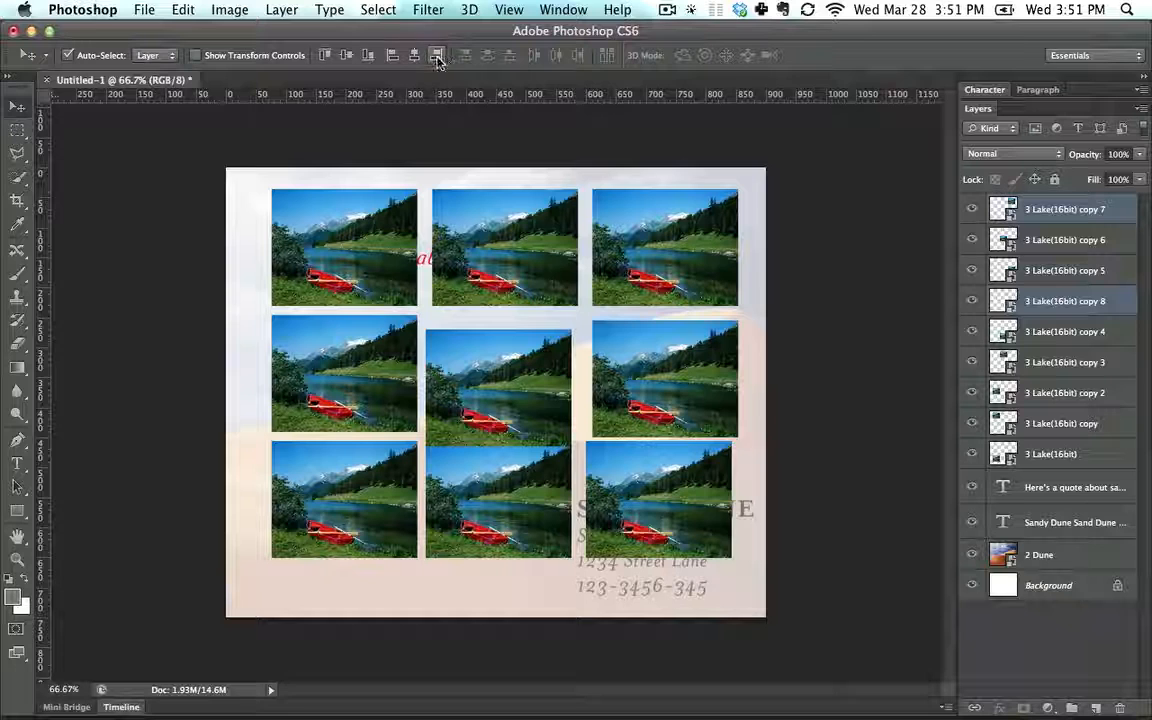
pyautogui.click(437, 57)
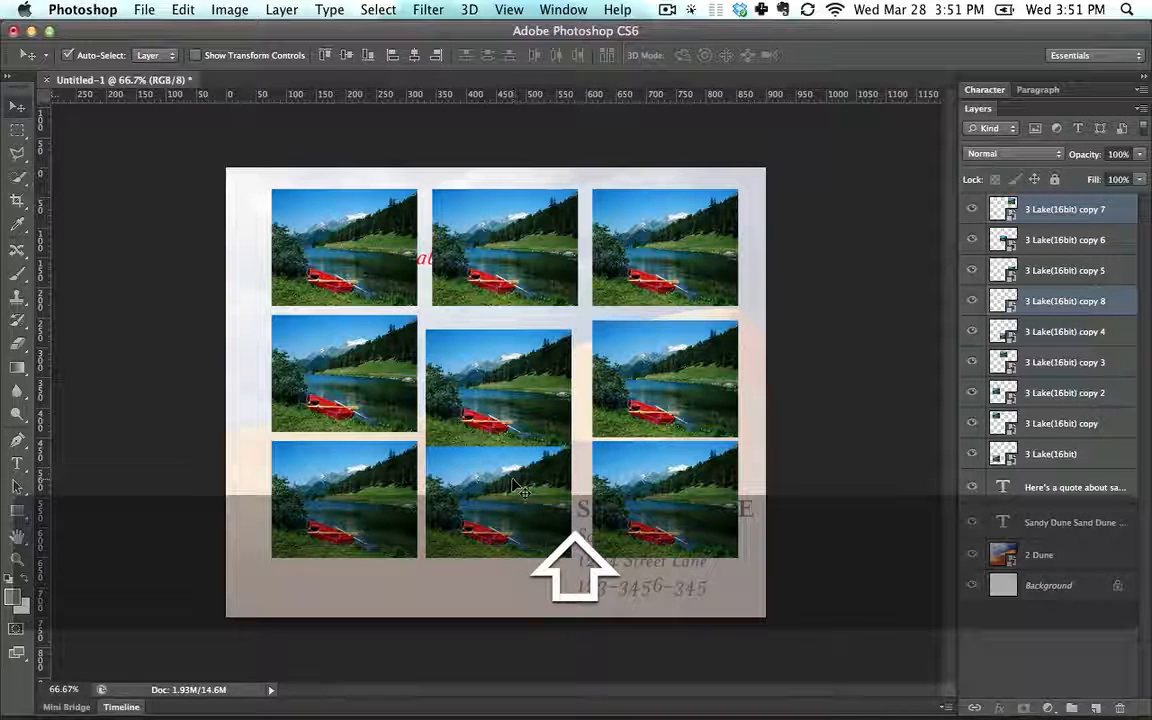
pyautogui.keyDown('shift'); pyautogui.click(461, 429); pyautogui.keyUp('shift')
pyautogui.keyDown('shift'); pyautogui.click(360, 446); pyautogui.keyUp('shift')
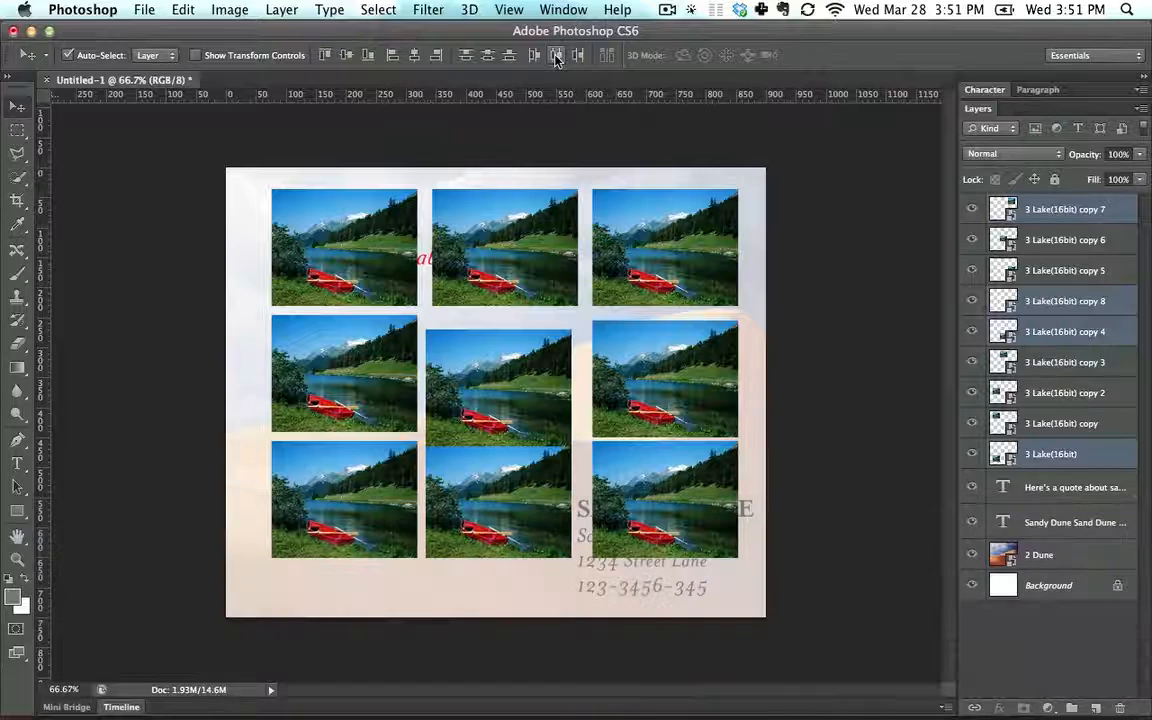
pyautogui.click(556, 57)
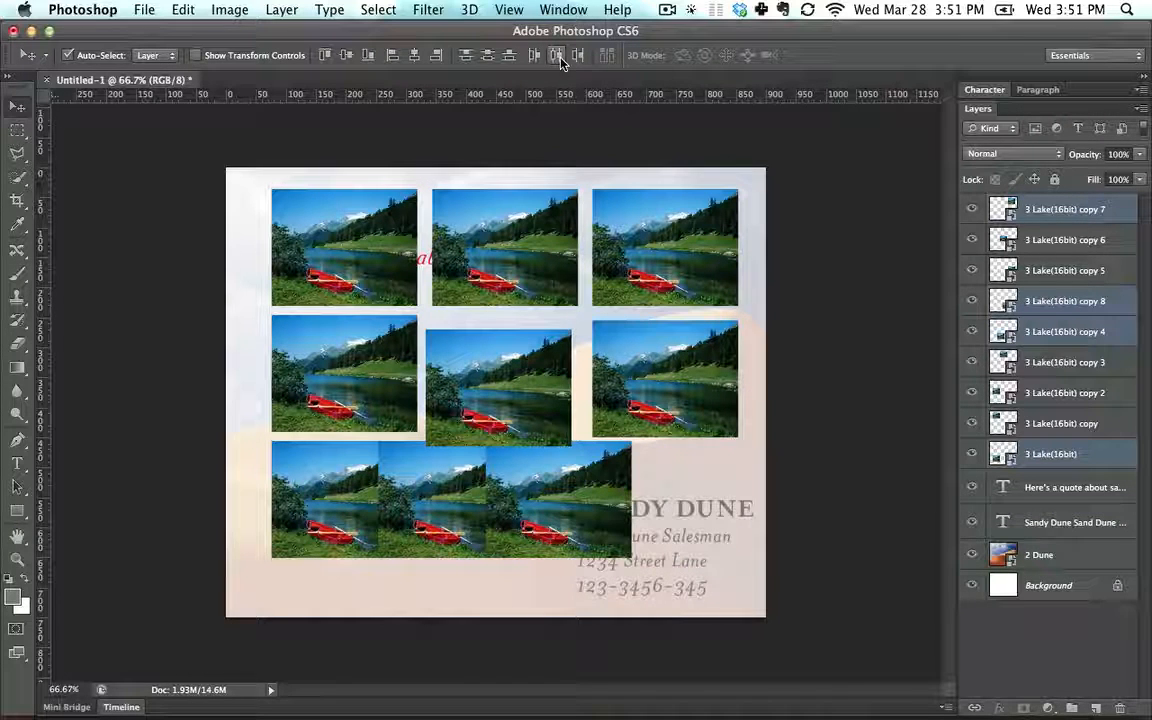
pyautogui.press('super')
pyautogui.press('super+z')
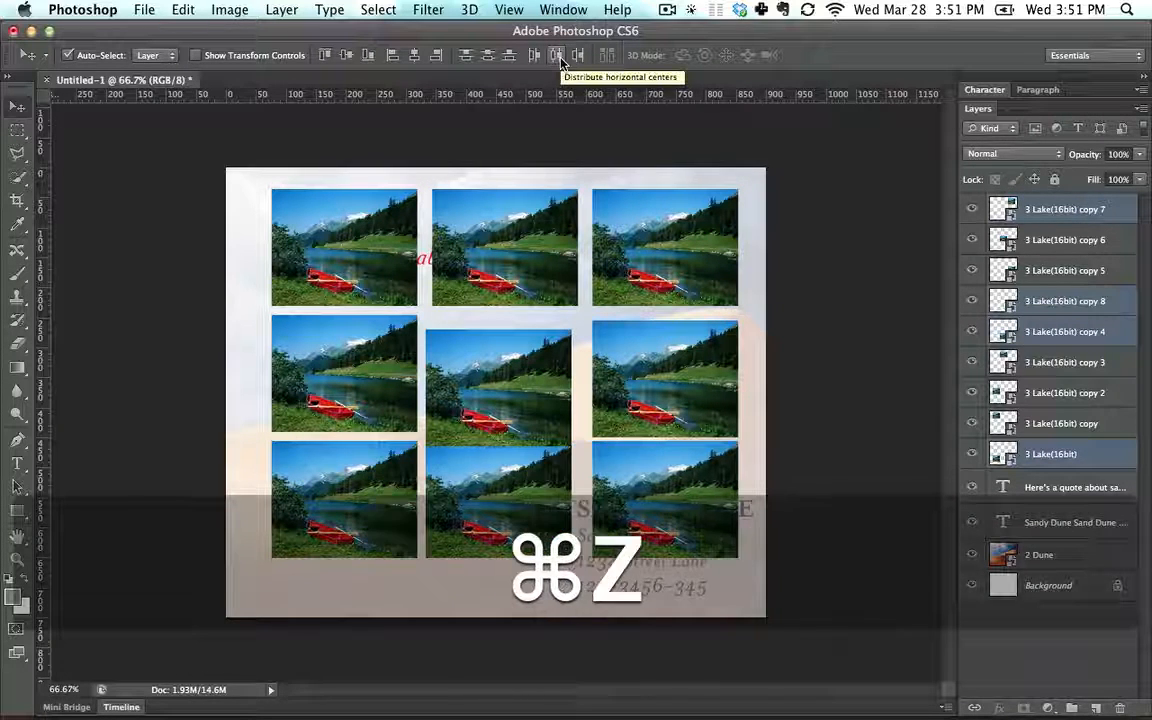
pyautogui.click(866, 337)
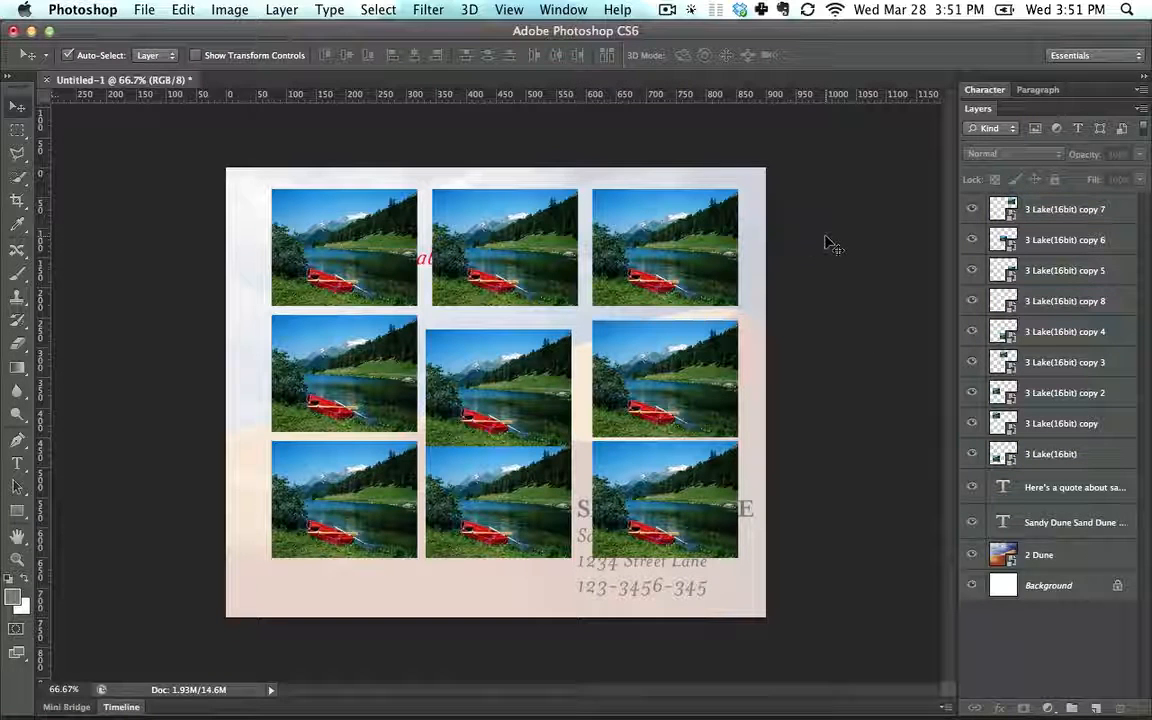
# Select only the three bottom-row photos and distribute them evenly by their horizontal centers, comparing before and after.
pyautogui.click(600, 466)
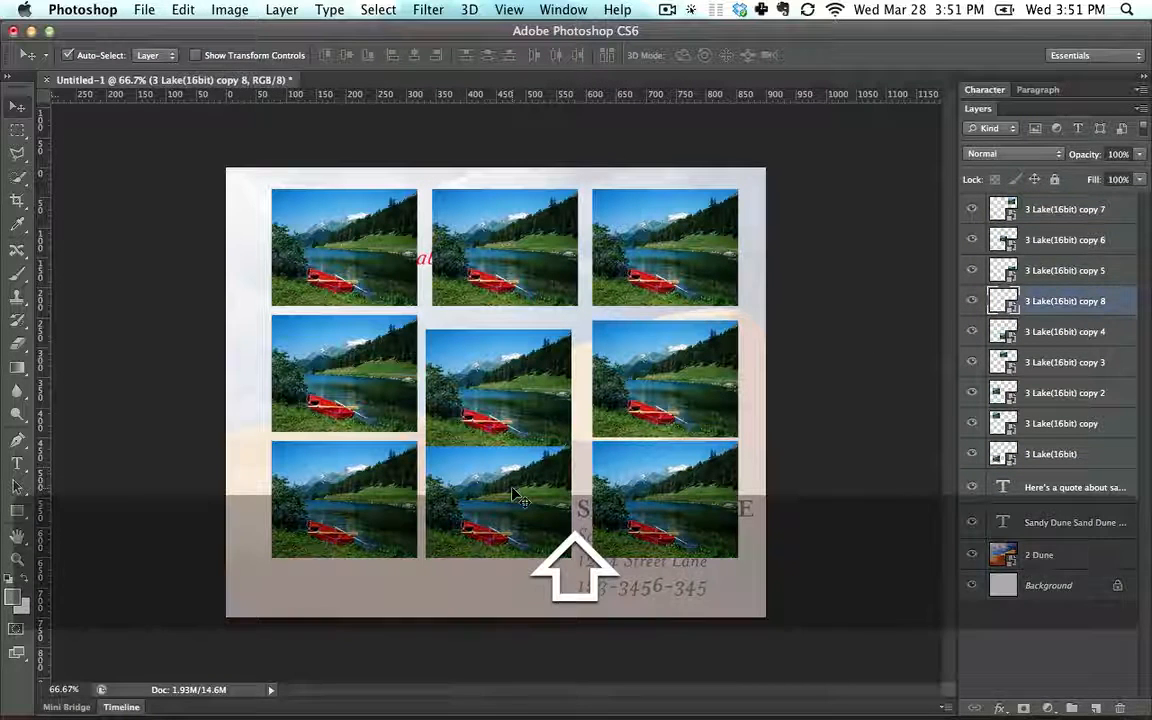
pyautogui.keyDown('shift'); pyautogui.click(507, 497); pyautogui.keyUp('shift')
pyautogui.keyDown('shift'); pyautogui.click(340, 452); pyautogui.keyUp('shift')
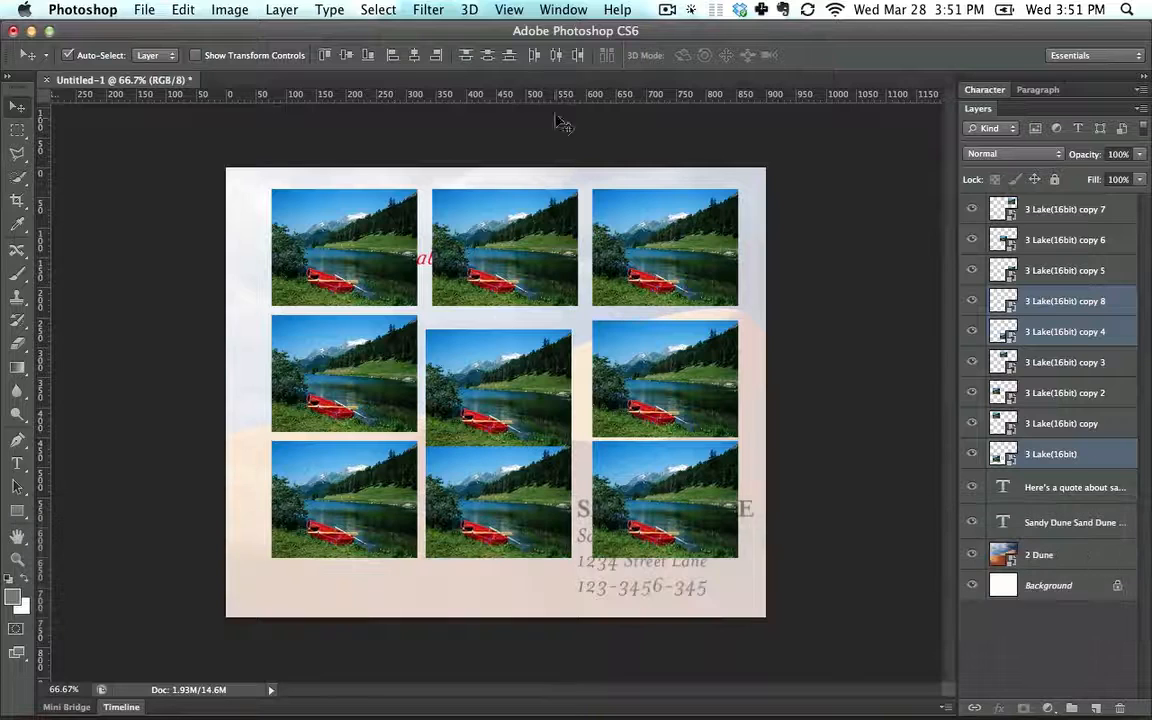
pyautogui.click(558, 57)
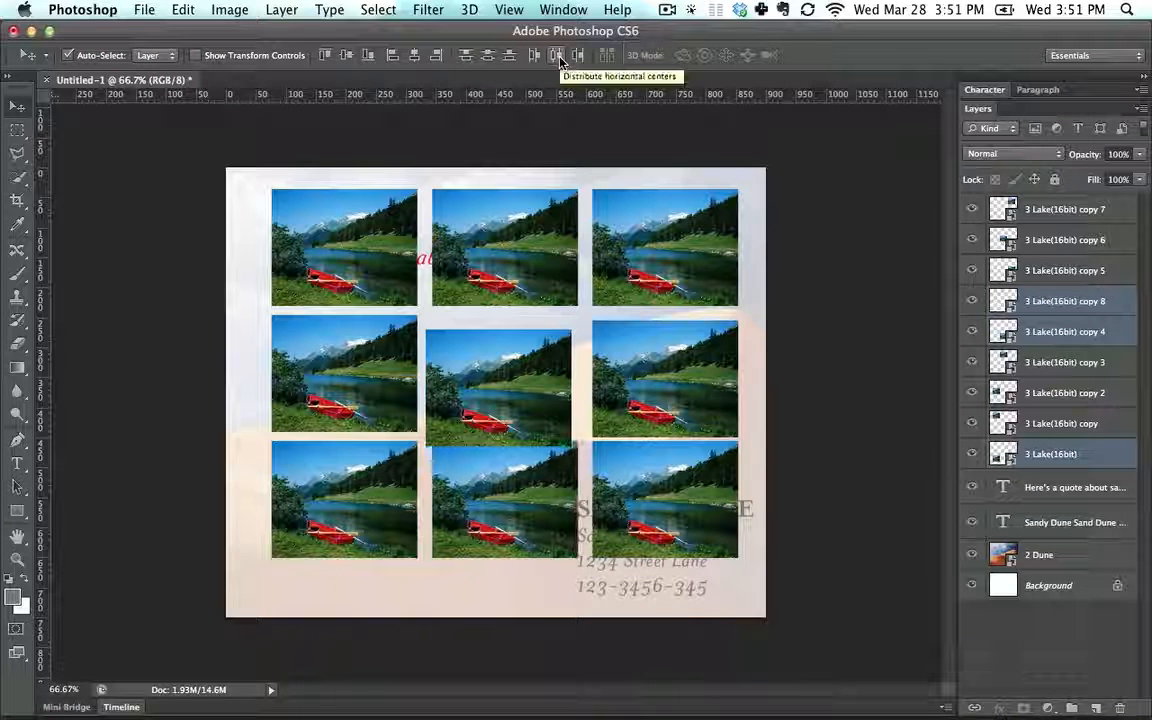
pyautogui.press('super+z')
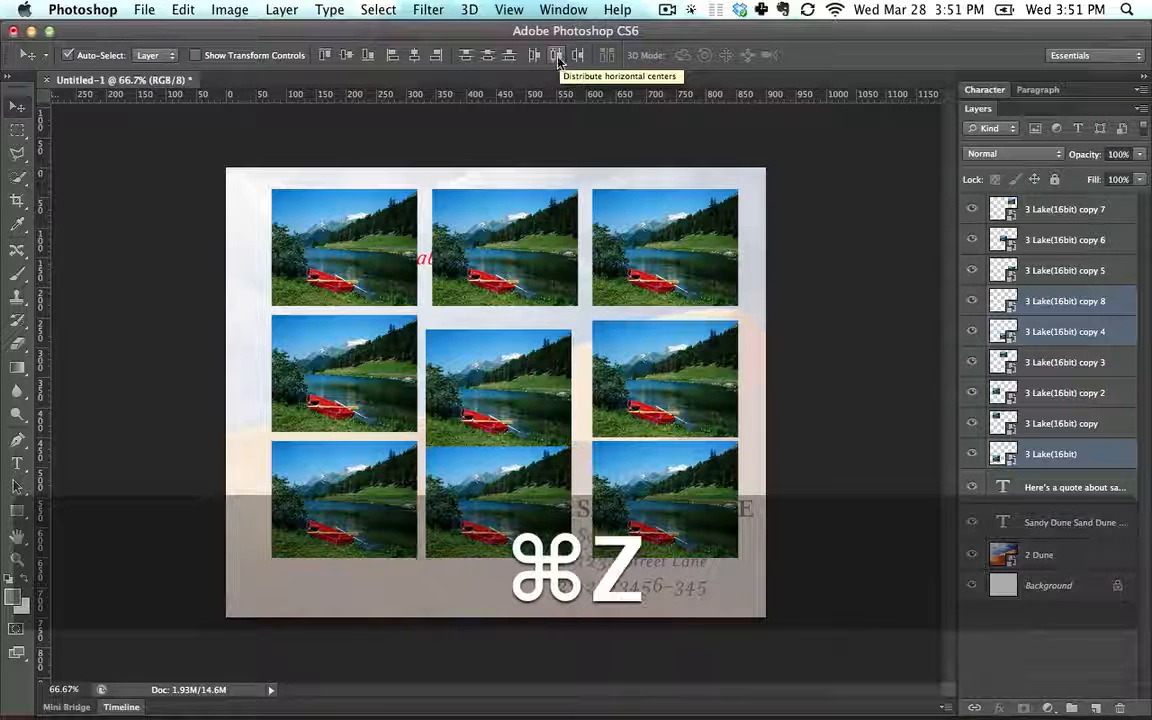
pyautogui.press('super+z')
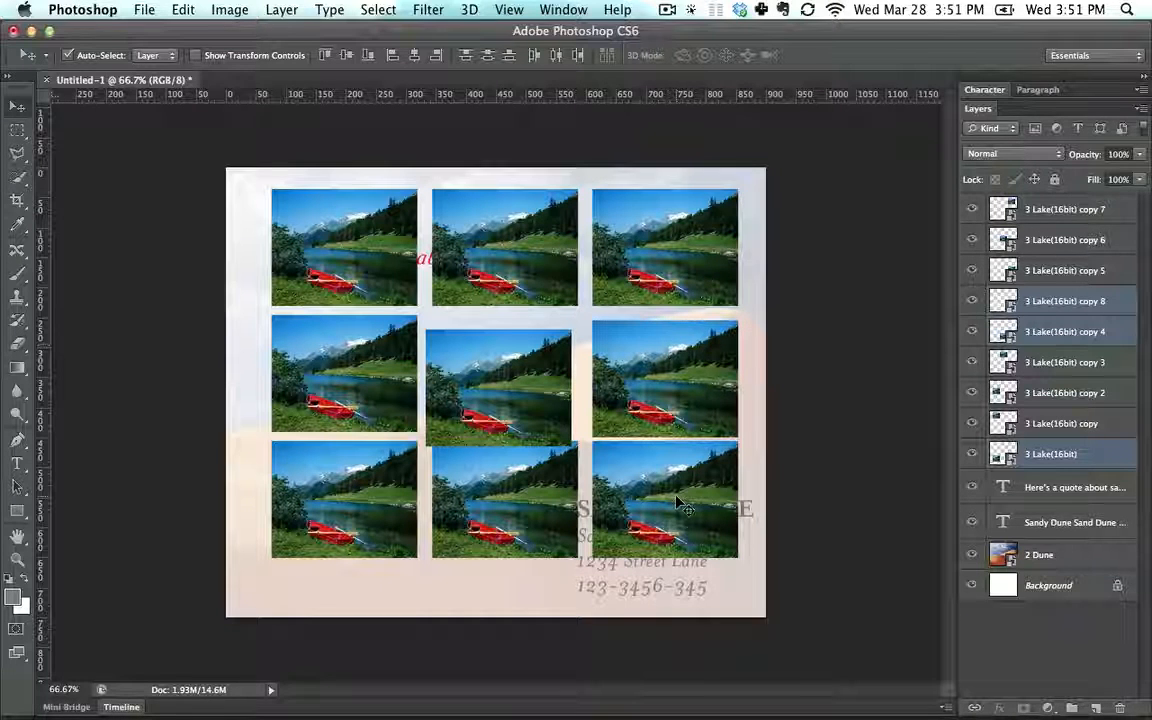
pyautogui.keyDown('shift'); pyautogui.click(612, 333); pyautogui.keyUp('shift')
pyautogui.keyDown('shift'); pyautogui.click(622, 248); pyautogui.keyUp('shift')
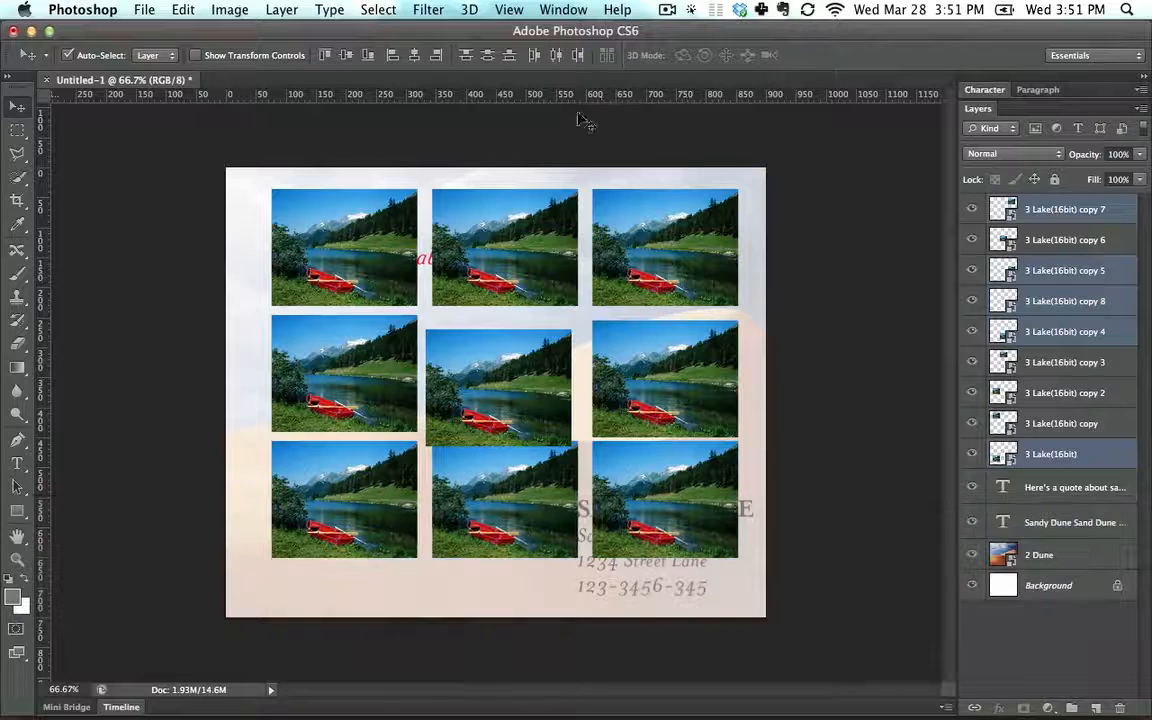
pyautogui.click(487, 56)
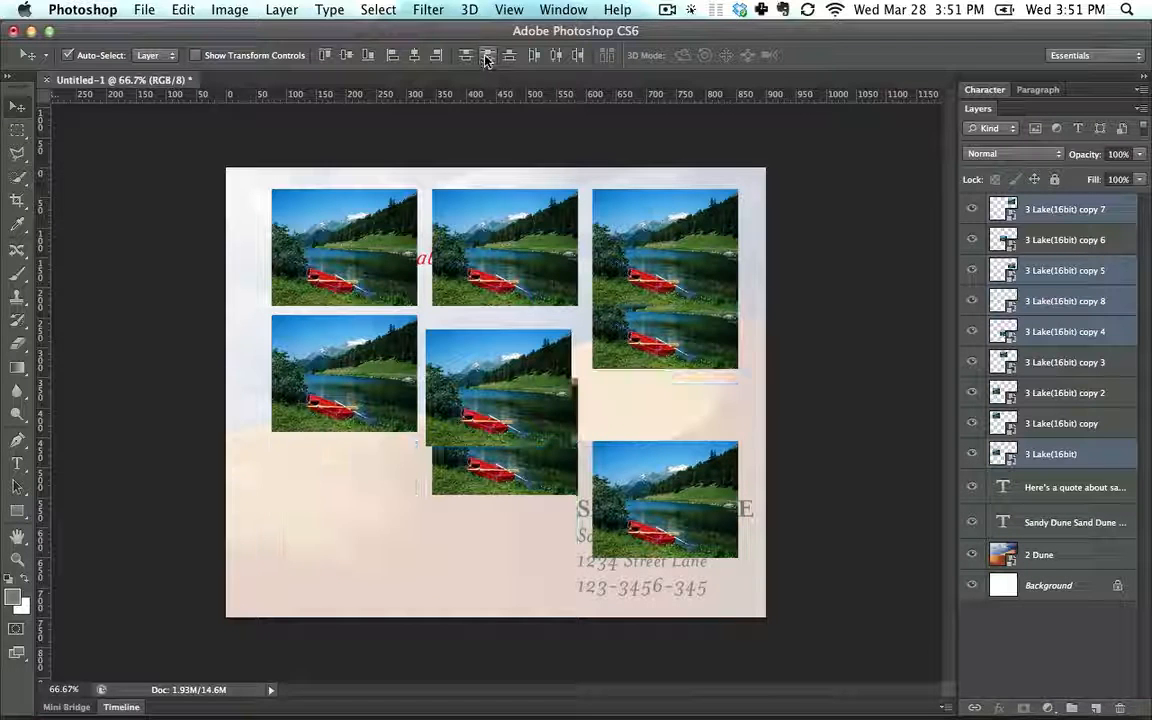
pyautogui.press('super+z')
pyautogui.press('super+z')
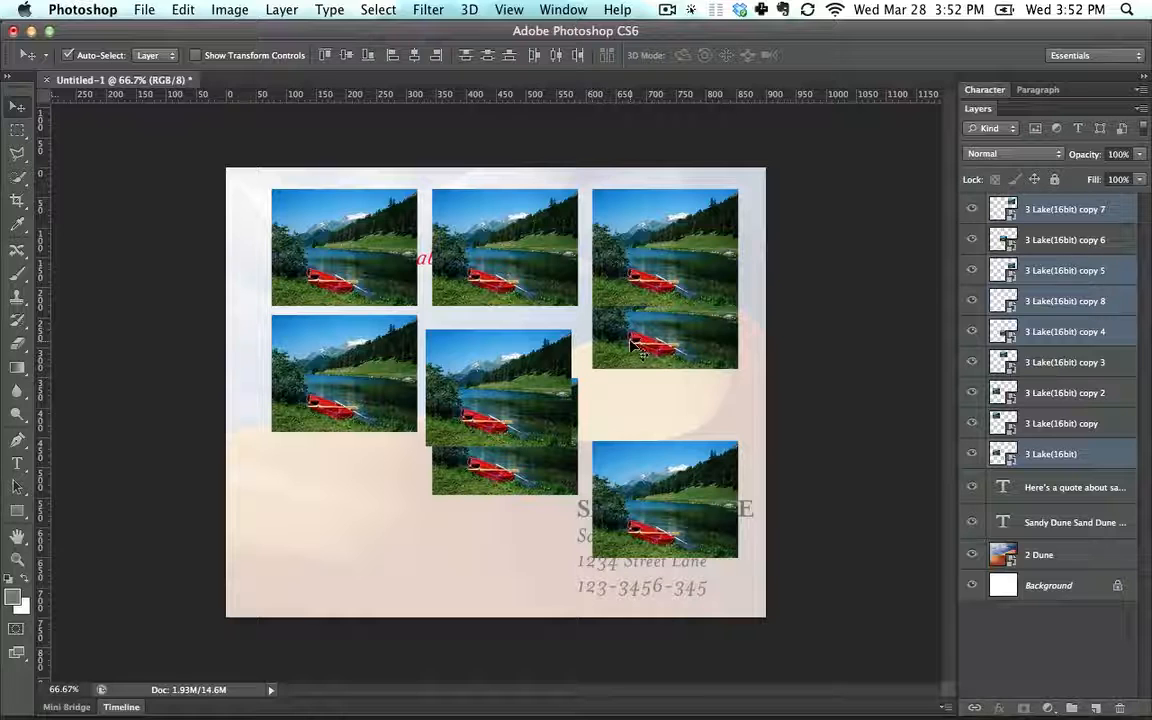
pyautogui.press('super+z')
pyautogui.click(790, 250)
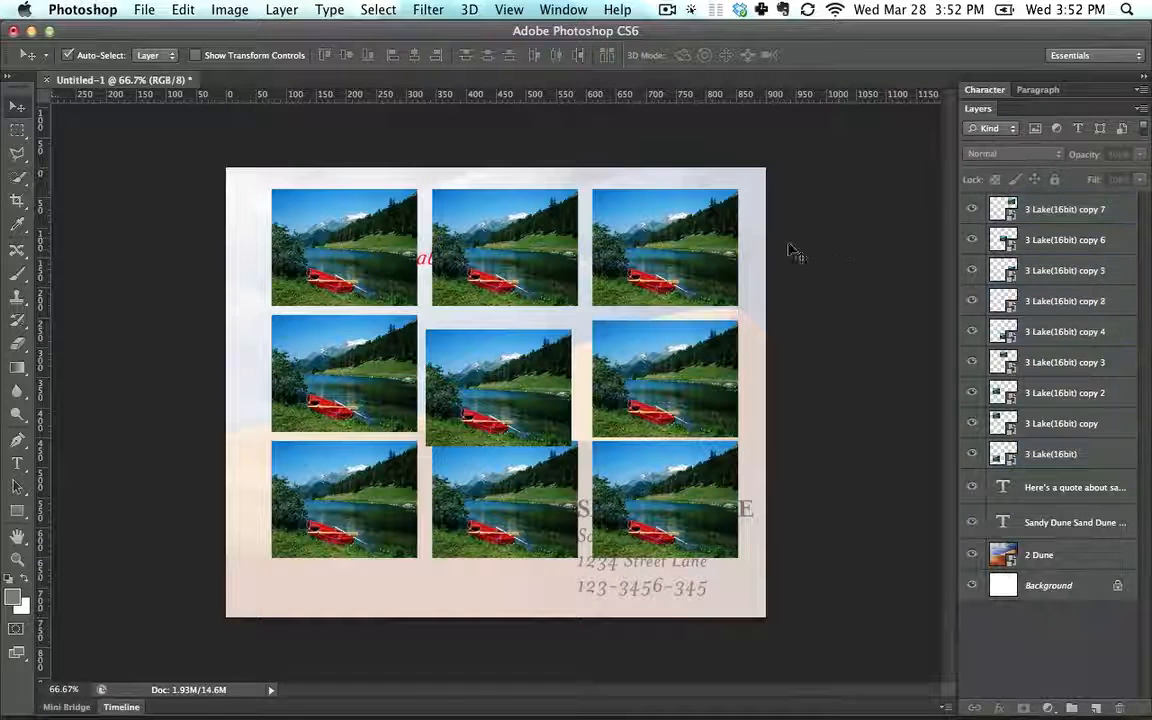
# Select the three right-column photos and distribute them evenly by their vertical centers.
pyautogui.click(622, 421)
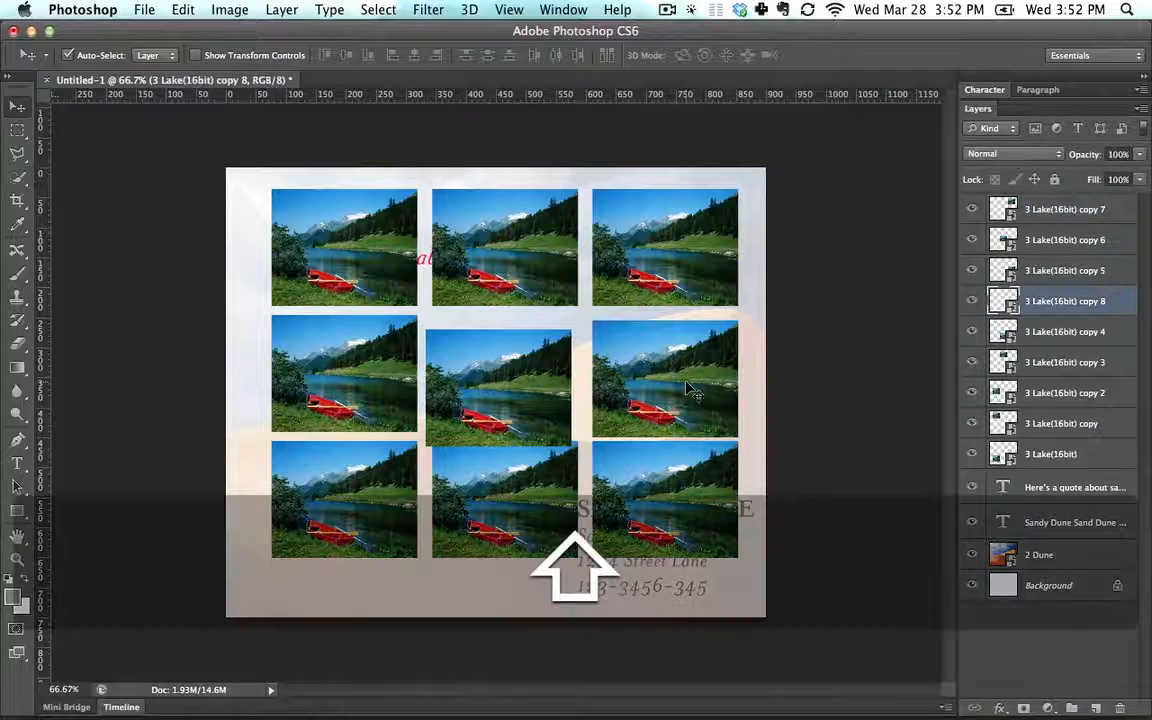
pyautogui.keyDown('shift'); pyautogui.click(686, 384); pyautogui.keyUp('shift')
pyautogui.keyDown('shift'); pyautogui.click(679, 275); pyautogui.keyUp('shift')
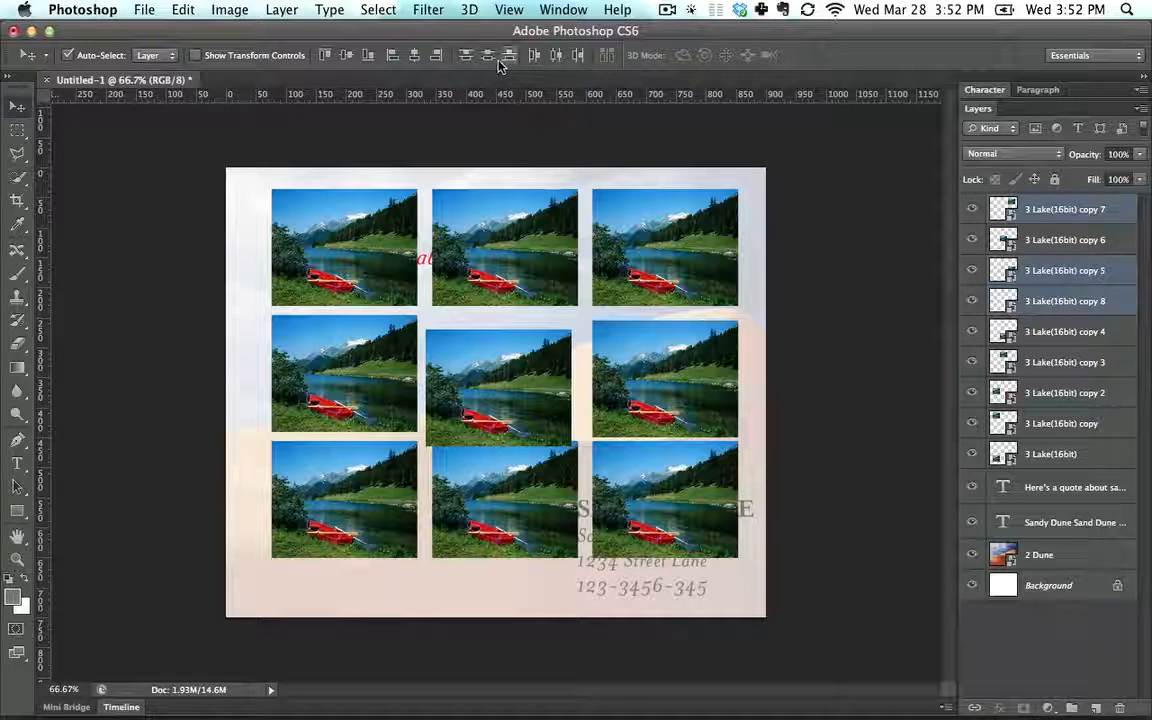
pyautogui.click(487, 55)
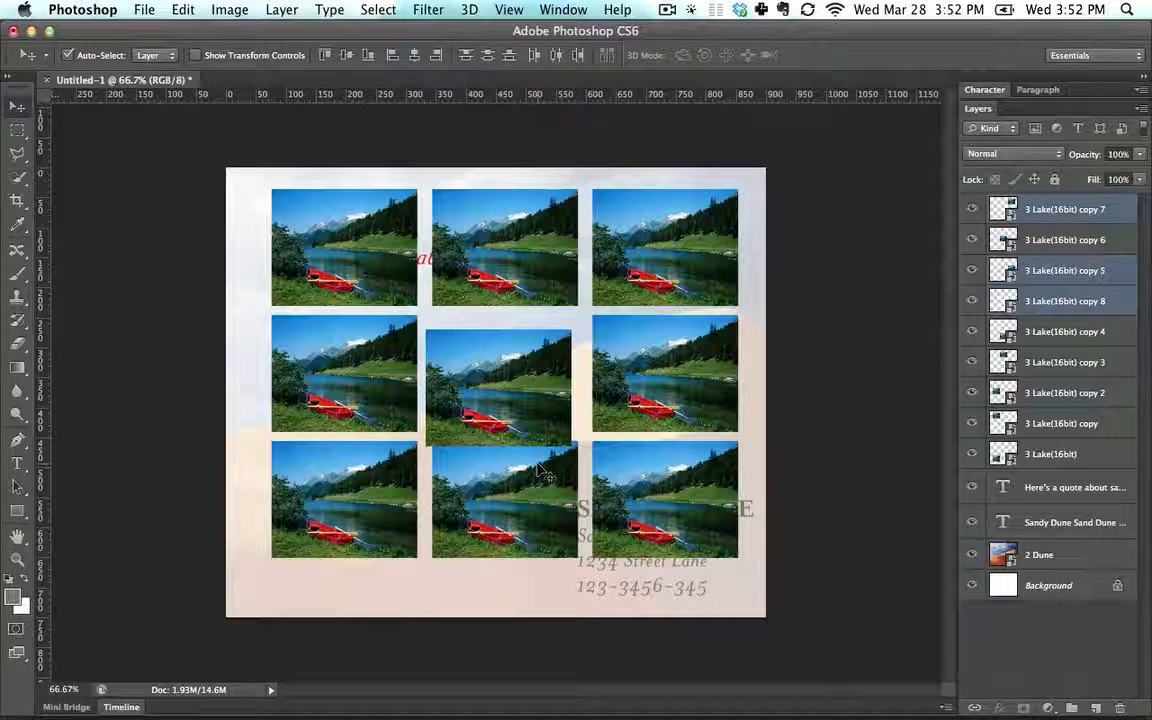
# Select the three middle-column photos and distribute them evenly by their vertical centers.
pyautogui.click(490, 428)
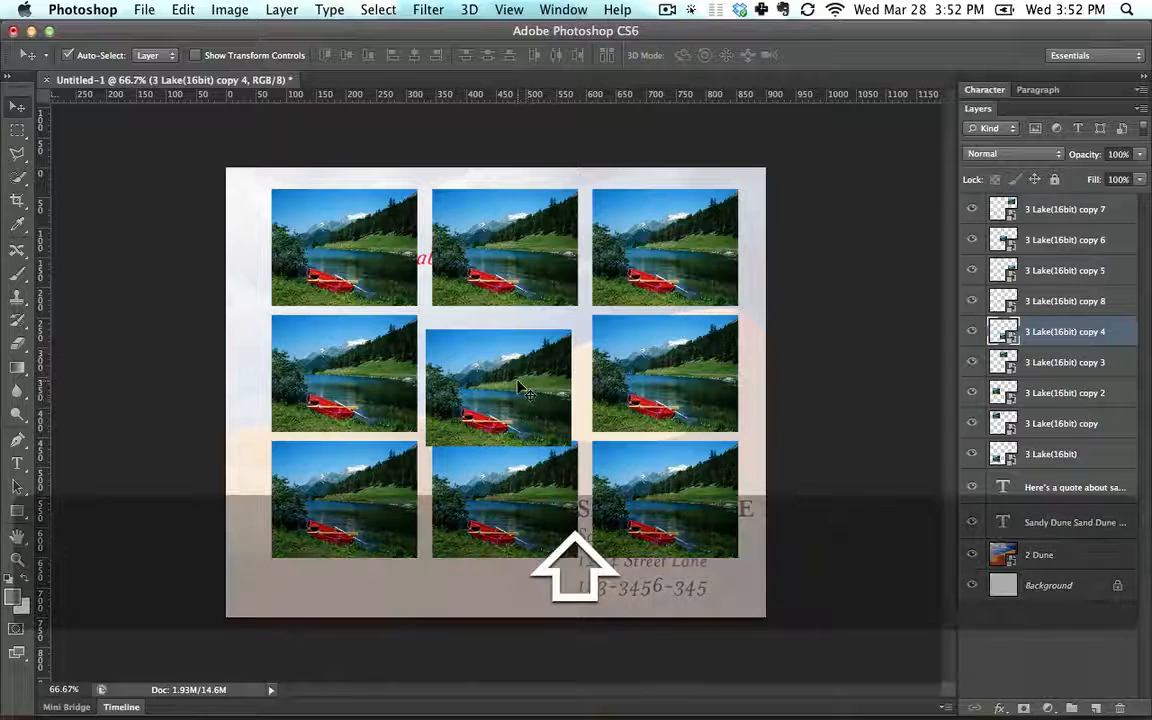
pyautogui.keyDown('shift'); pyautogui.click(520, 376); pyautogui.keyUp('shift')
pyautogui.keyDown('shift'); pyautogui.click(524, 260); pyautogui.keyUp('shift')
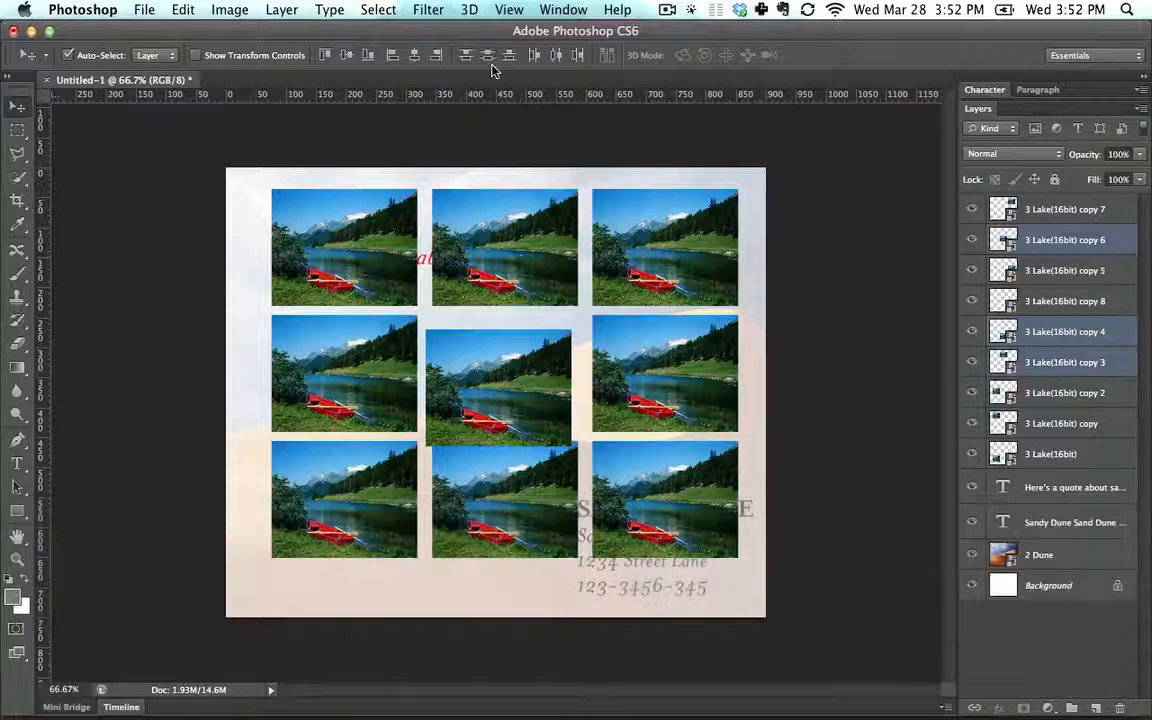
pyautogui.click(487, 55)
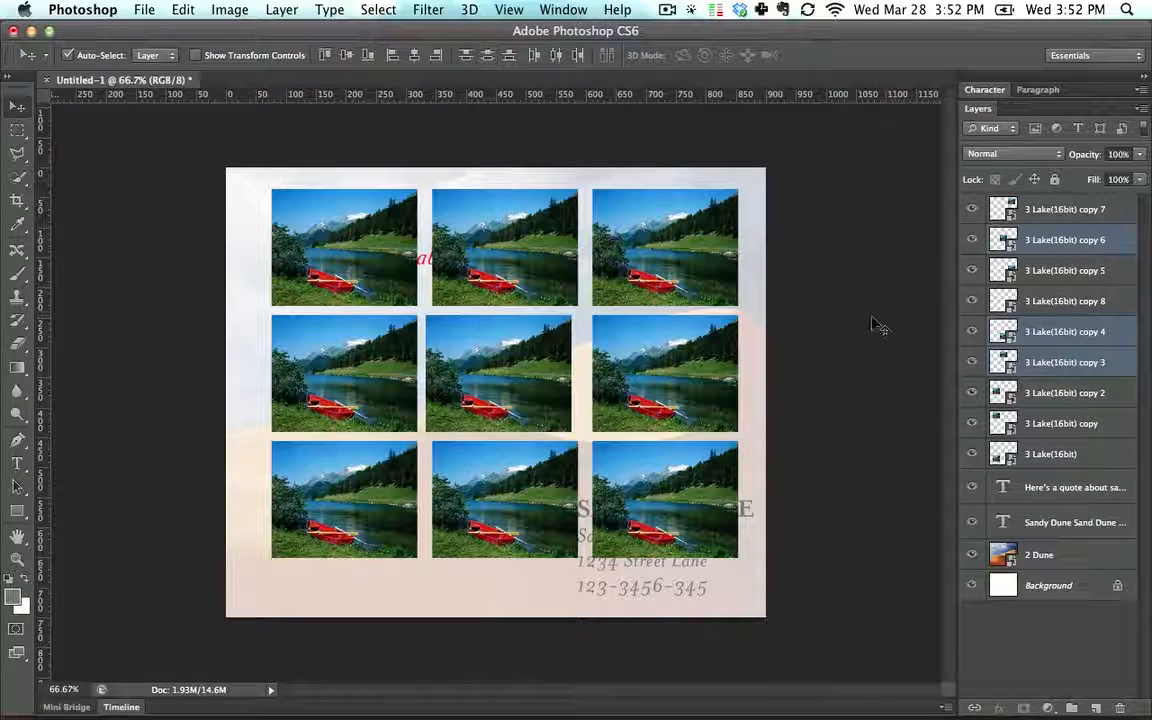
# Select the three middle-row photos and distribute them evenly by their horizontal centers.
pyautogui.click(707, 355)
pyautogui.keyDown('shift'); pyautogui.click(504, 348); pyautogui.keyUp('shift')
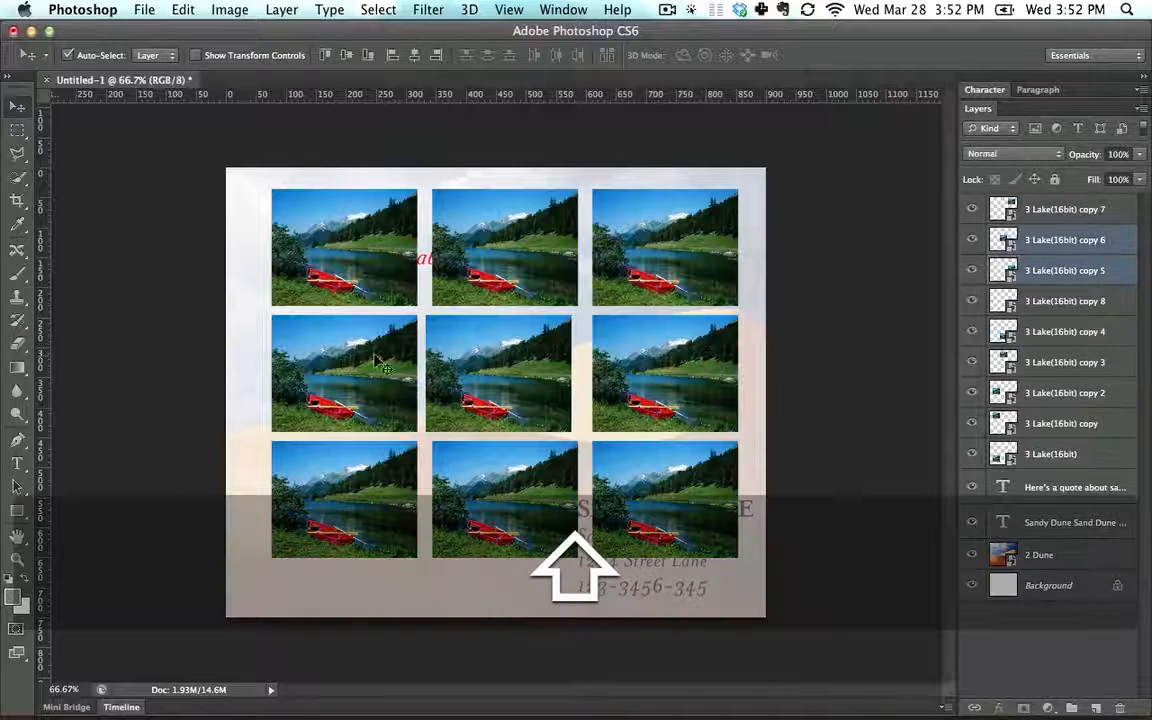
pyautogui.keyDown('shift'); pyautogui.click(372, 356); pyautogui.keyUp('shift')
pyautogui.click(557, 55)
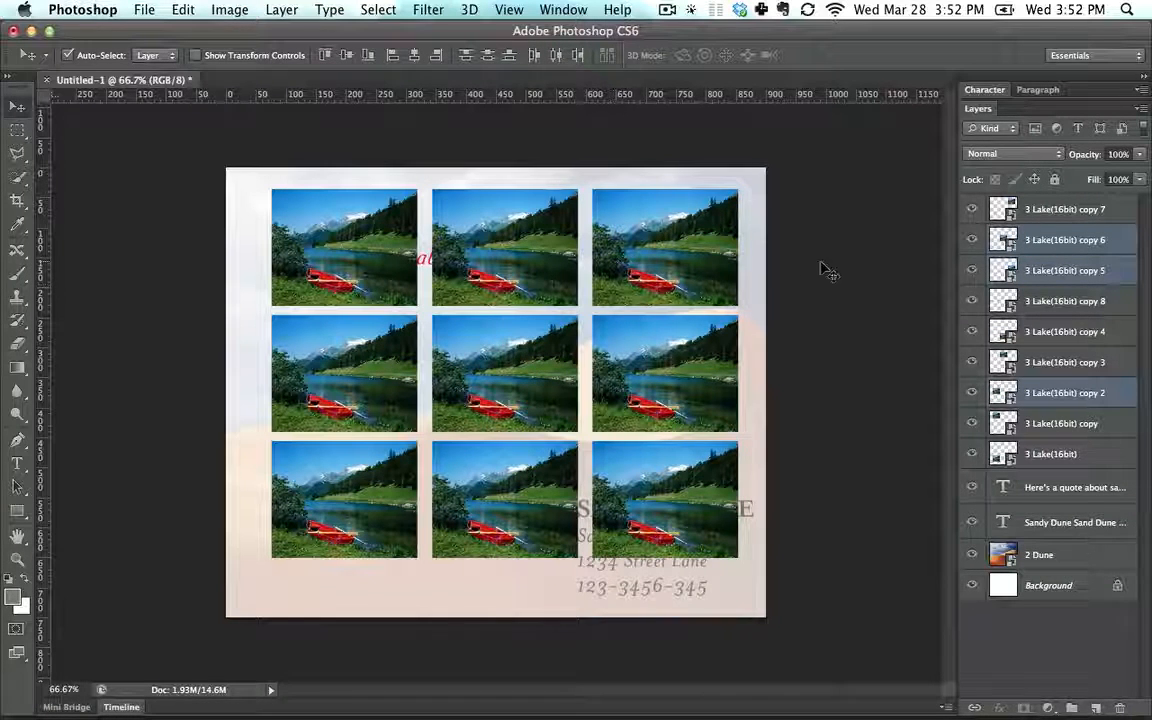
# Select the three right-column photos and move them together left until they touch the middle column.
pyautogui.click(620, 227)
pyautogui.keyDown('shift'); pyautogui.click(612, 367); pyautogui.keyUp('shift')
pyautogui.keyDown('shift'); pyautogui.click(620, 478); pyautogui.keyUp('shift')
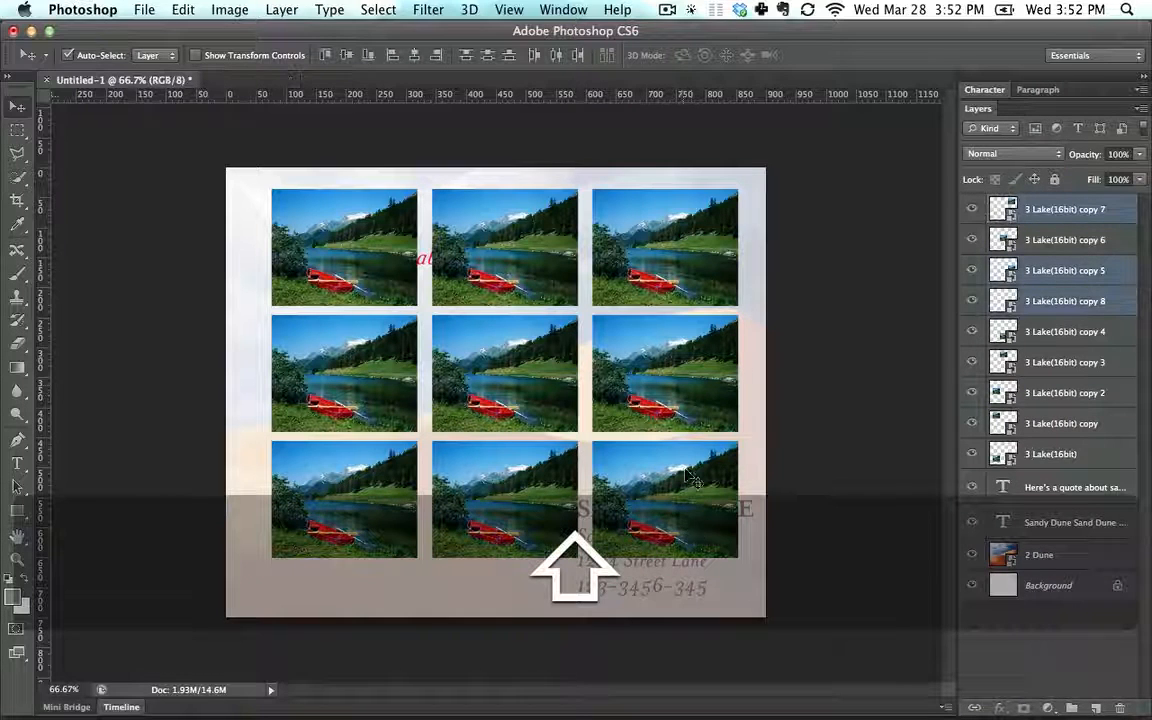
pyautogui.moveTo(702, 403); pyautogui.dragTo(688, 403)
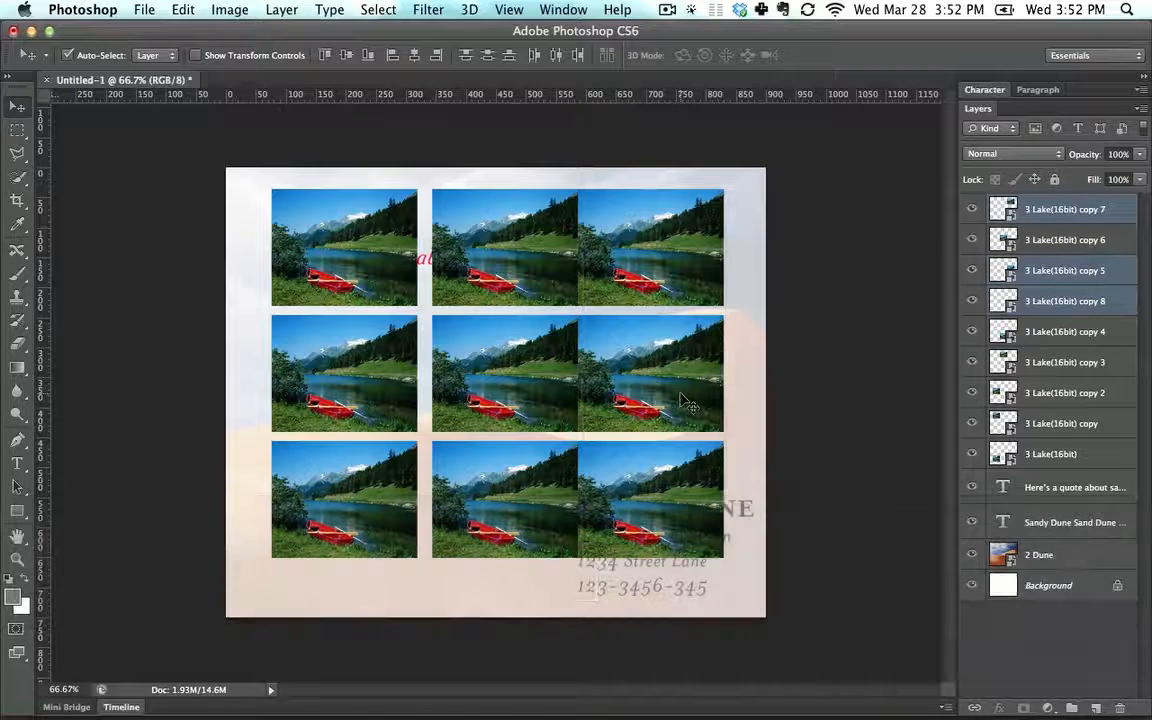
# Try to undo the right column's move to the left.
pyautogui.click(630, 240)
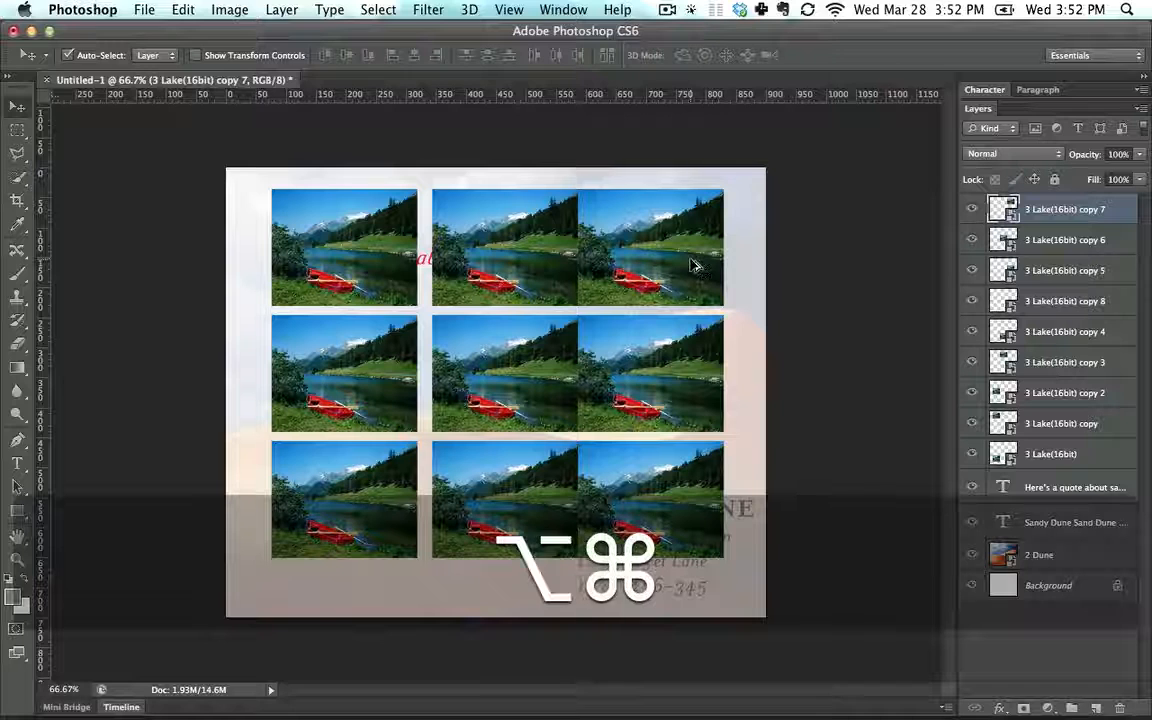
pyautogui.press('super+z')
pyautogui.press('super+z')
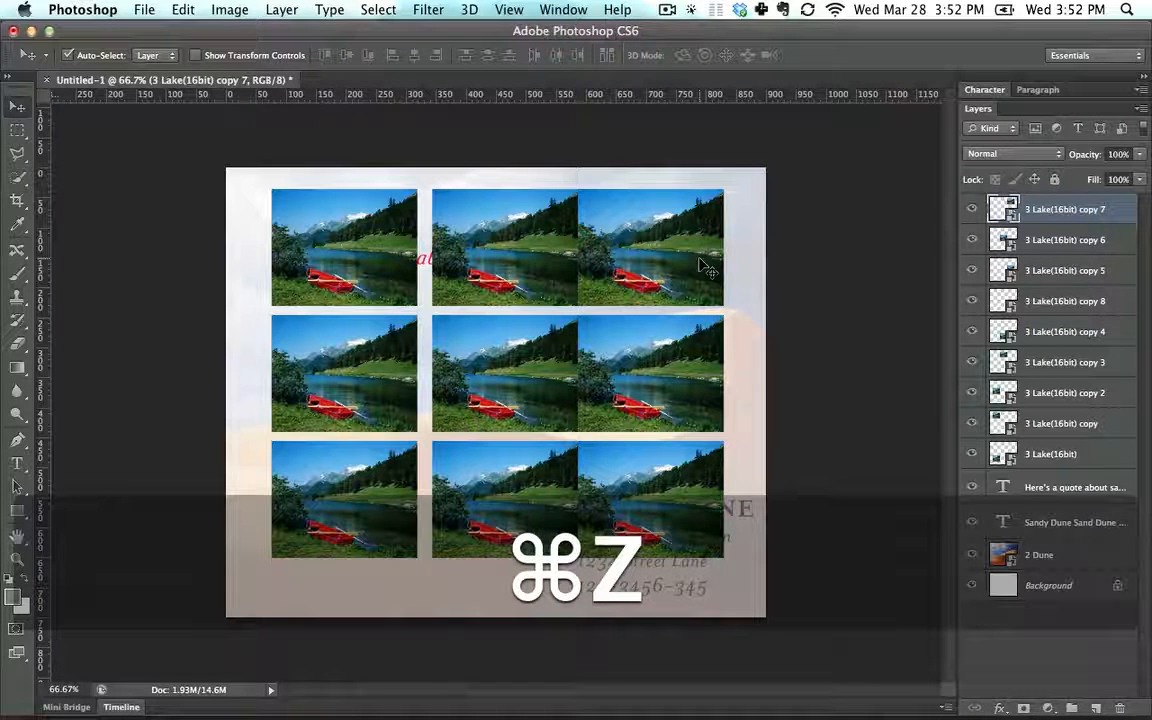
pyautogui.press('super+z')
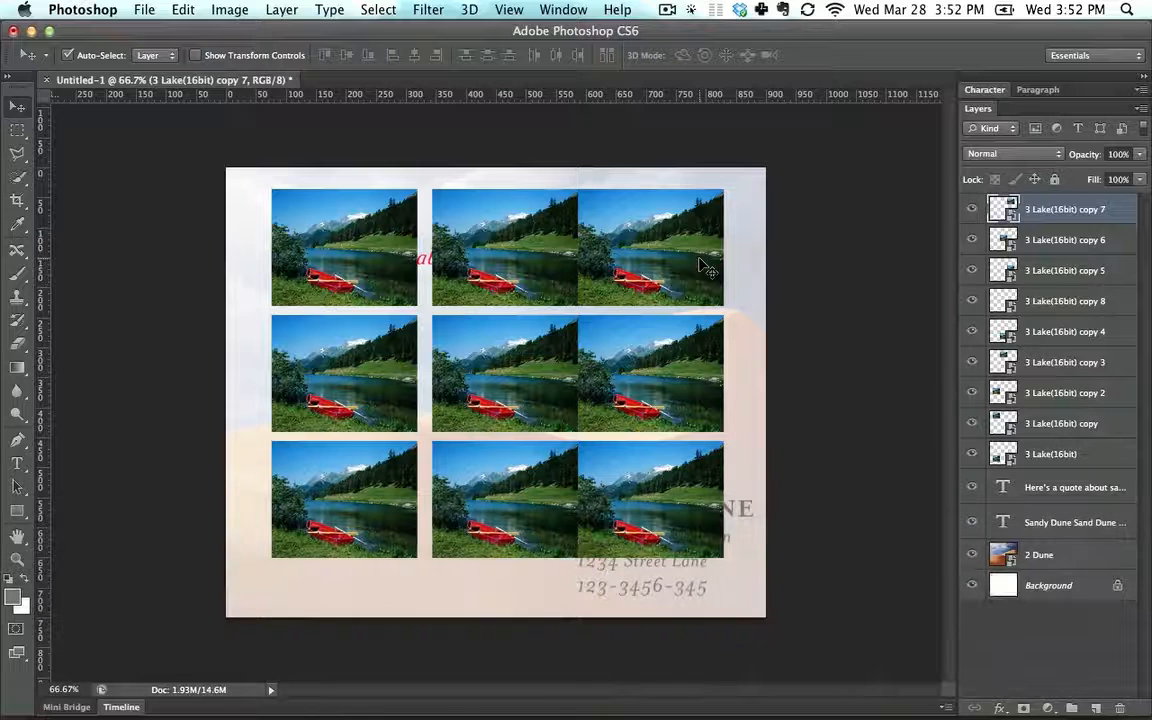
pyautogui.press('super+z')
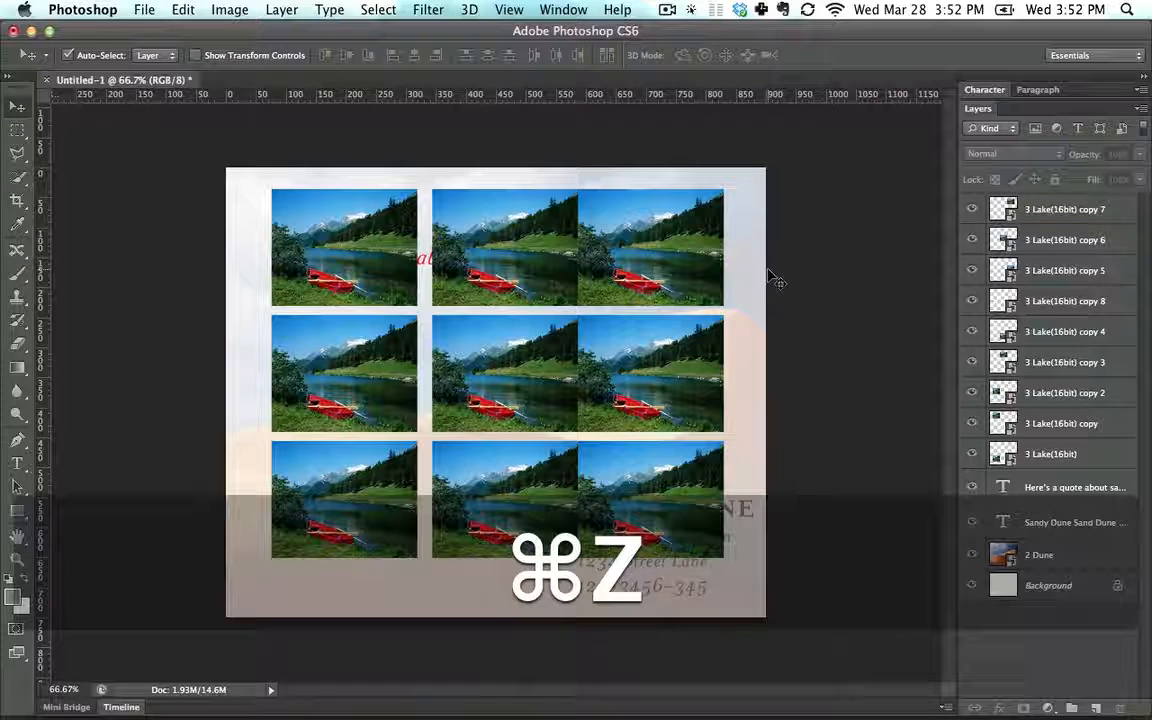